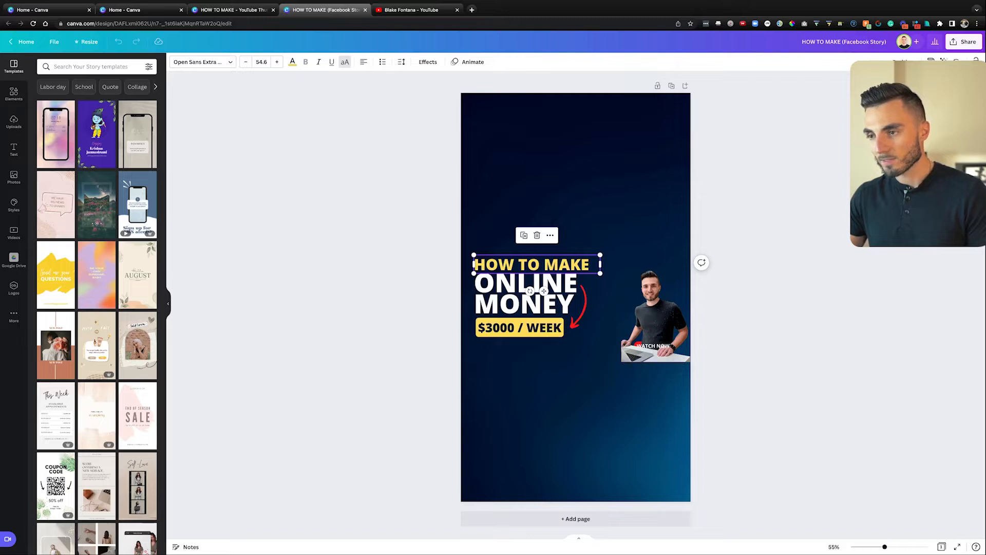
Step: Enlarge HOW TO MAKE and ONLINE MONEY near the top, with $3000 / WEEK aligned beneath
{"action": "left_click_drag", "start_coordinate": [544, 291], "coordinate": [544, 247]}
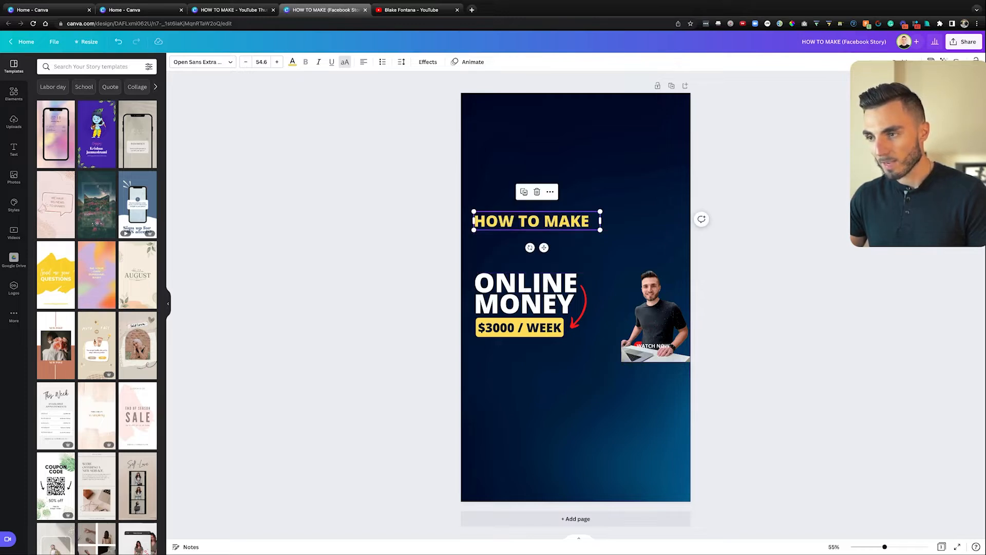
{"action": "left_click_drag", "start_coordinate": [600, 211], "coordinate": [687, 199]}
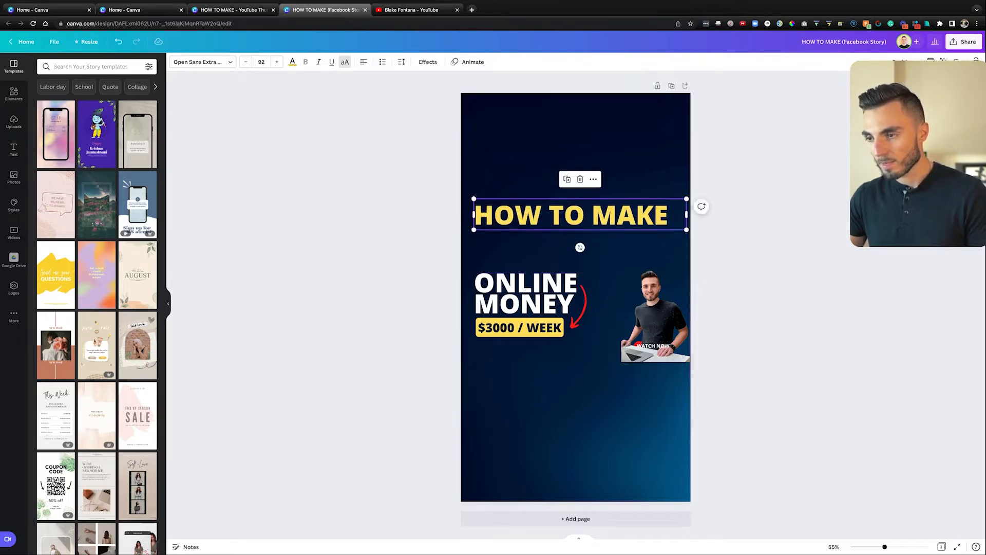
{"action": "left_click_drag", "start_coordinate": [580, 214], "coordinate": [580, 141]}
{"action": "left_click_drag", "start_coordinate": [525, 294], "coordinate": [538, 199]}
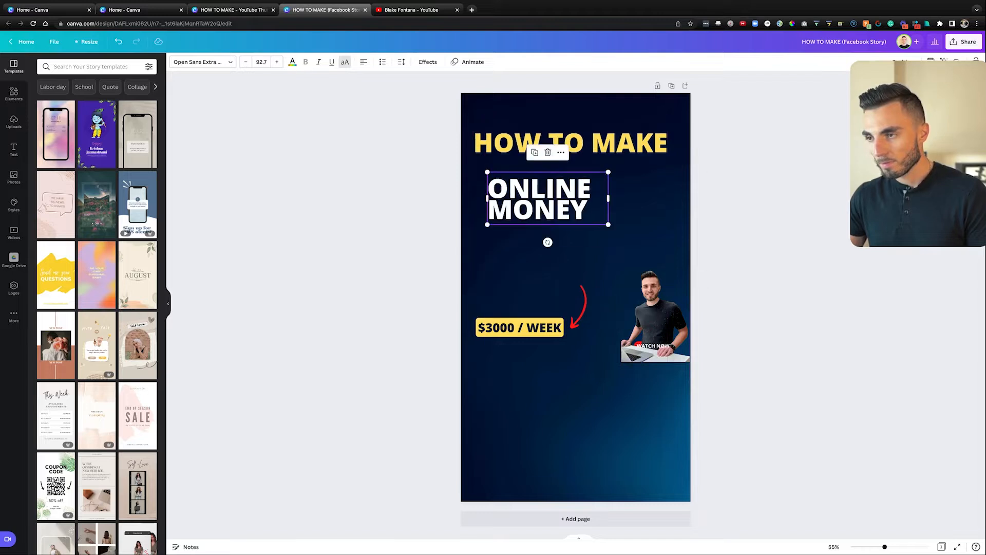
{"action": "left_click_drag", "start_coordinate": [608, 225], "coordinate": [578, 202]}
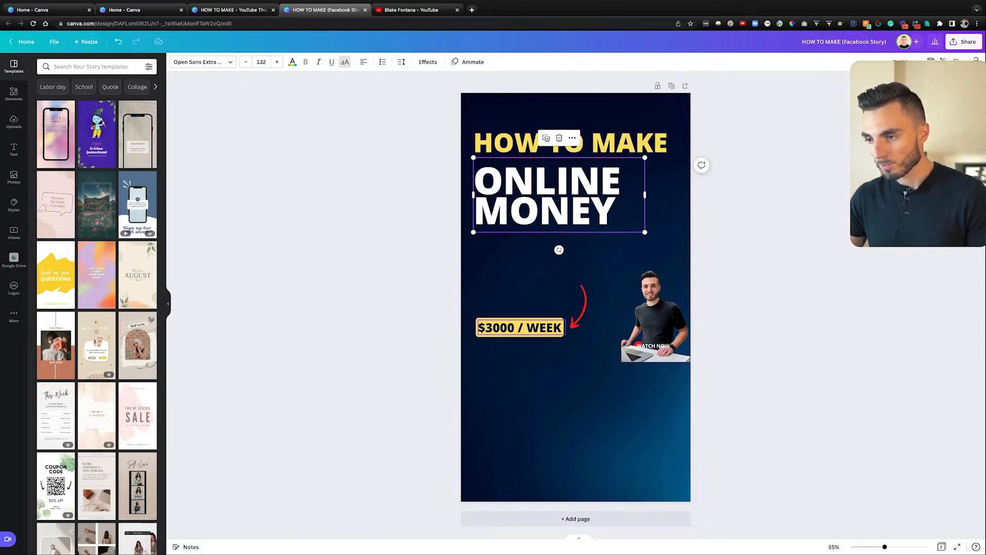
{"action": "left_click_drag", "start_coordinate": [521, 327], "coordinate": [526, 249]}
{"action": "left_click_drag", "start_coordinate": [555, 198], "coordinate": [551, 190]}
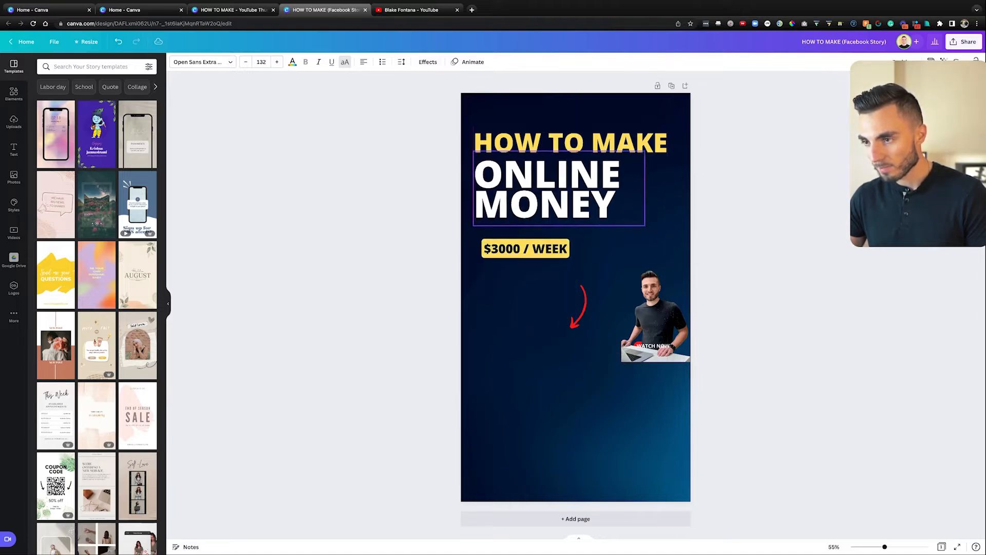
{"action": "left_click_drag", "start_coordinate": [559, 244], "coordinate": [554, 232]}
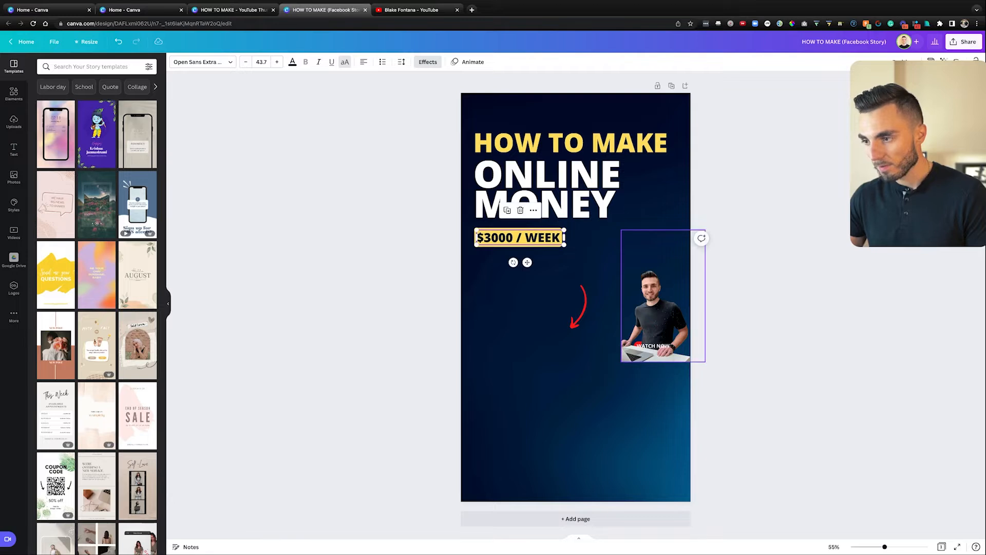
Step: Enlarge the presenter photo and fit it into the page's bottom-right corner
{"action": "left_click_drag", "start_coordinate": [652, 308], "coordinate": [621, 372]}
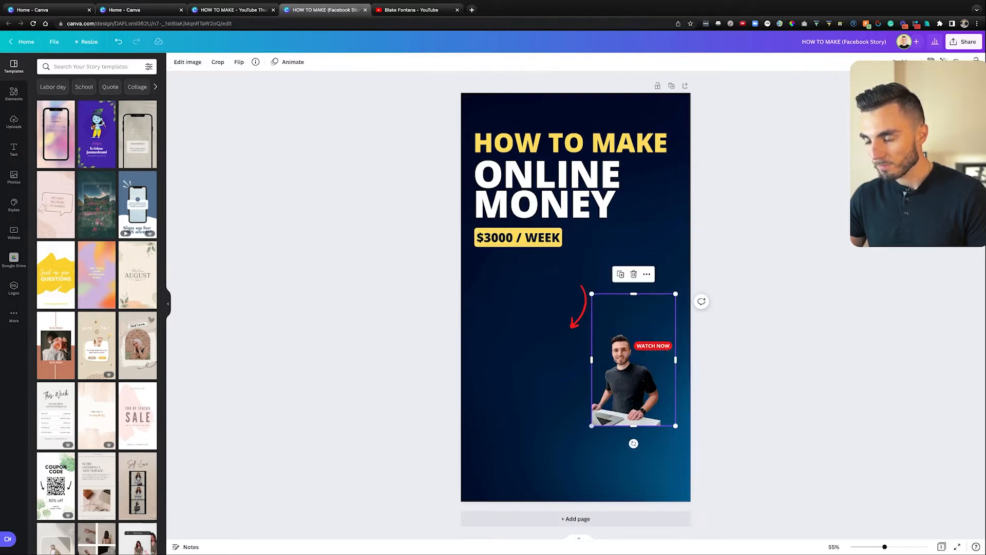
{"action": "left_click_drag", "start_coordinate": [589, 425], "coordinate": [528, 525]}
{"action": "left_click_drag", "start_coordinate": [591, 442], "coordinate": [649, 428]}
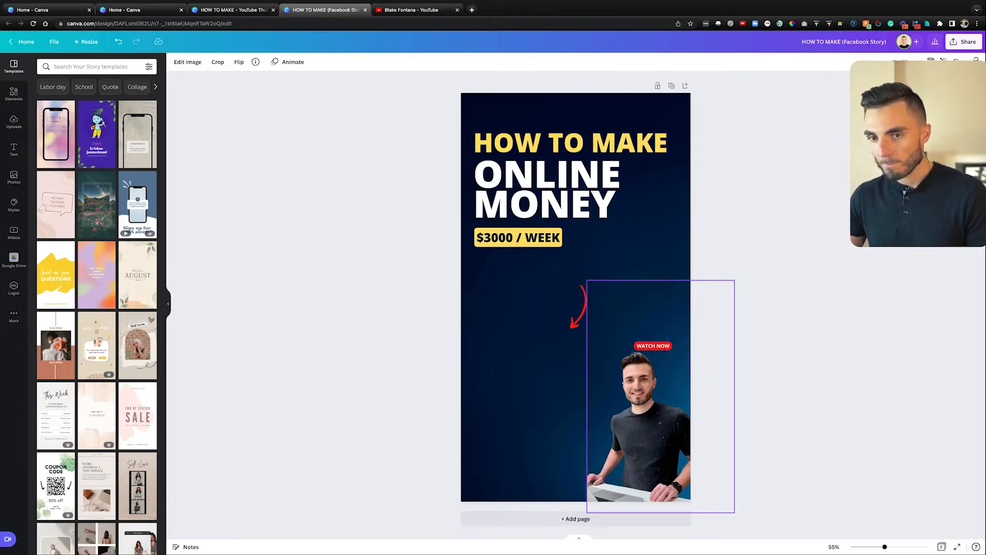
{"action": "left_click", "coordinate": [745, 405]}
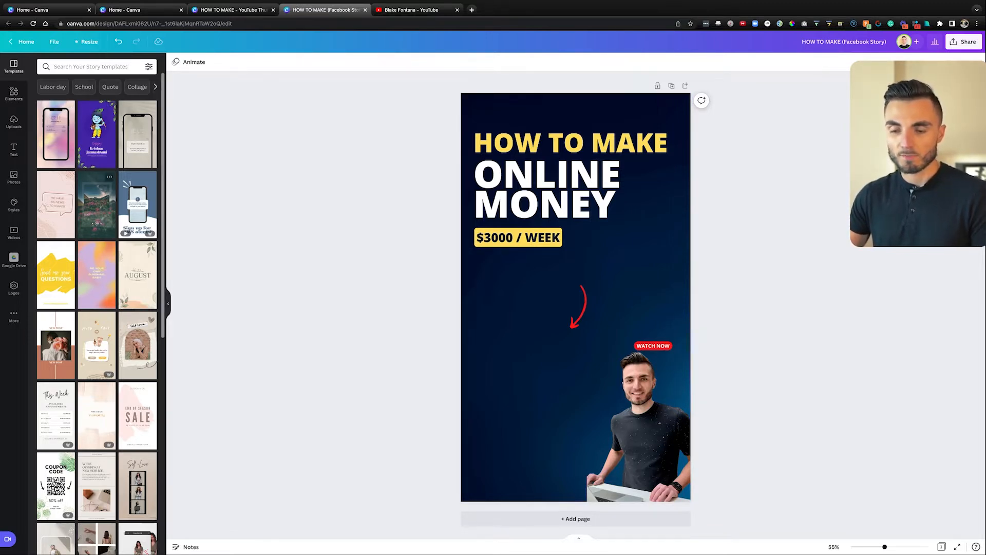
Step: Search the Elements library for 'swipe up' graphics
{"action": "left_click", "coordinate": [14, 93]}
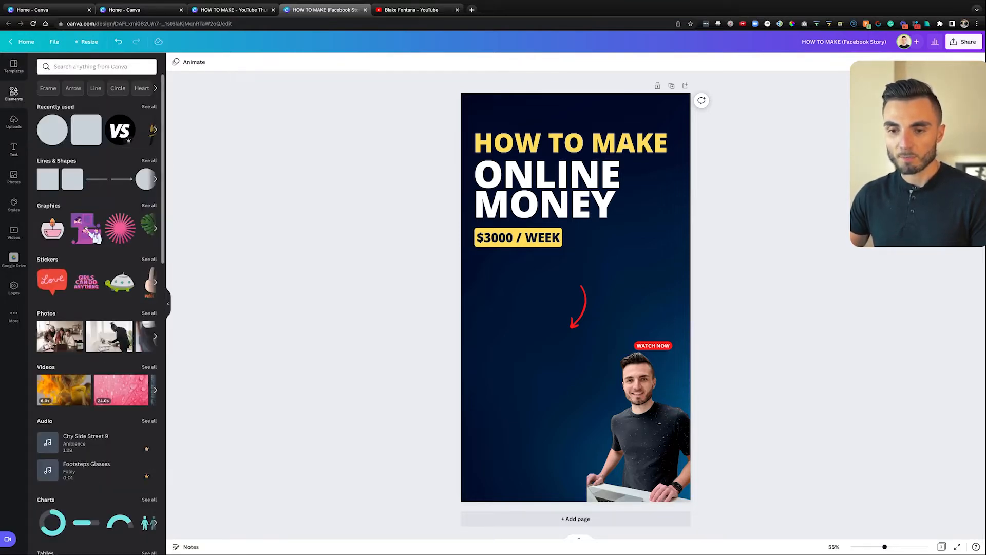
{"action": "scroll", "coordinate": [124, 283], "scroll_direction": "down", "scroll_amount": 3}
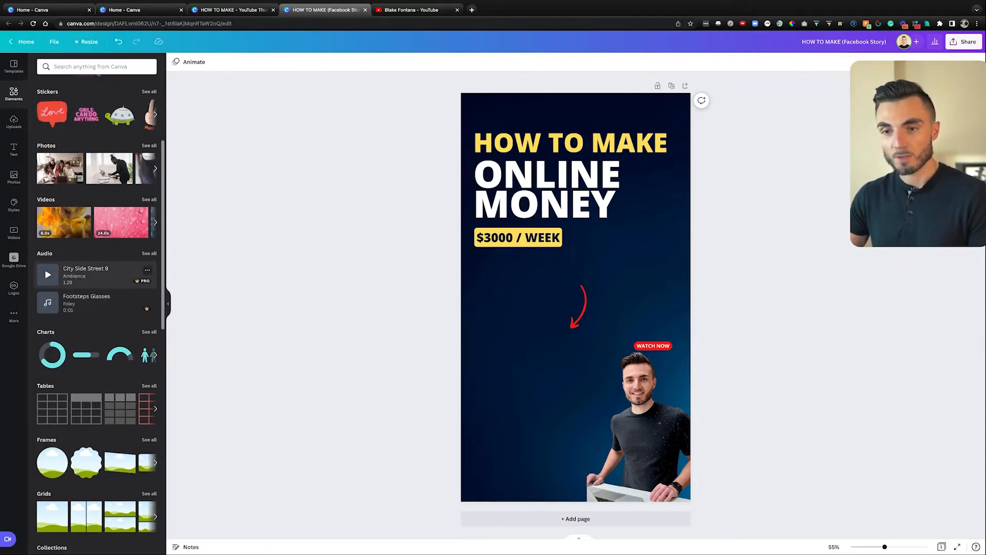
{"action": "scroll", "coordinate": [97, 303], "scroll_direction": "up", "scroll_amount": 3}
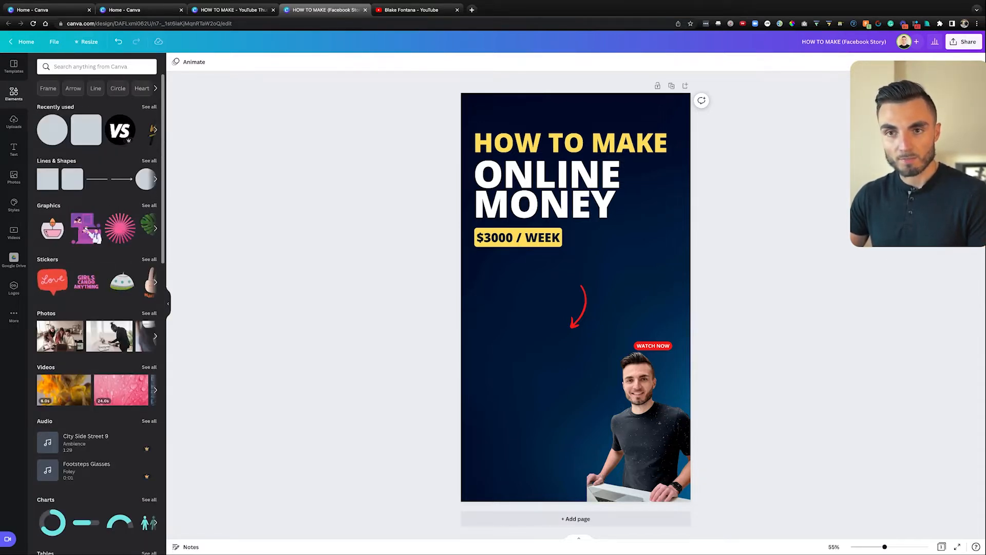
{"action": "left_click", "coordinate": [92, 66]}
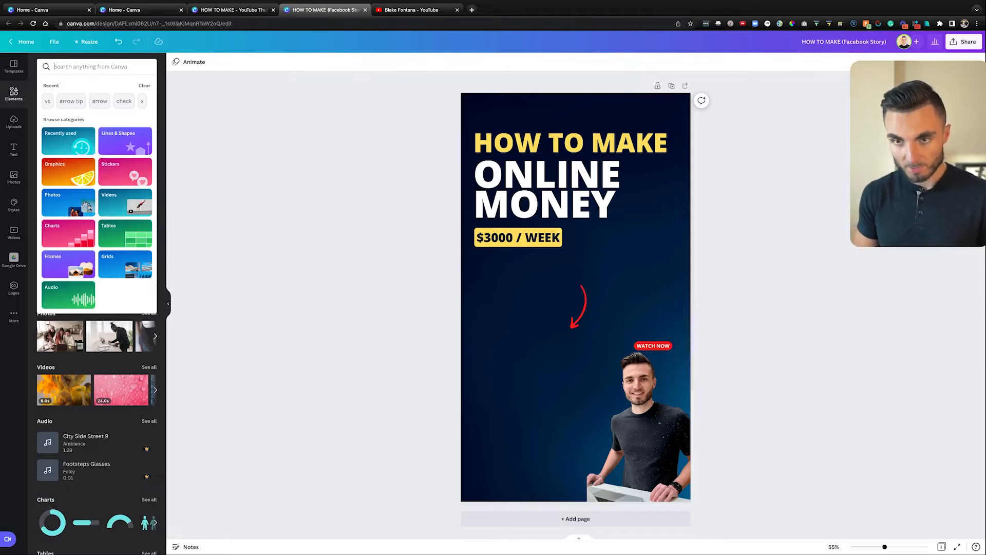
{"action": "type", "text": "swipe"}
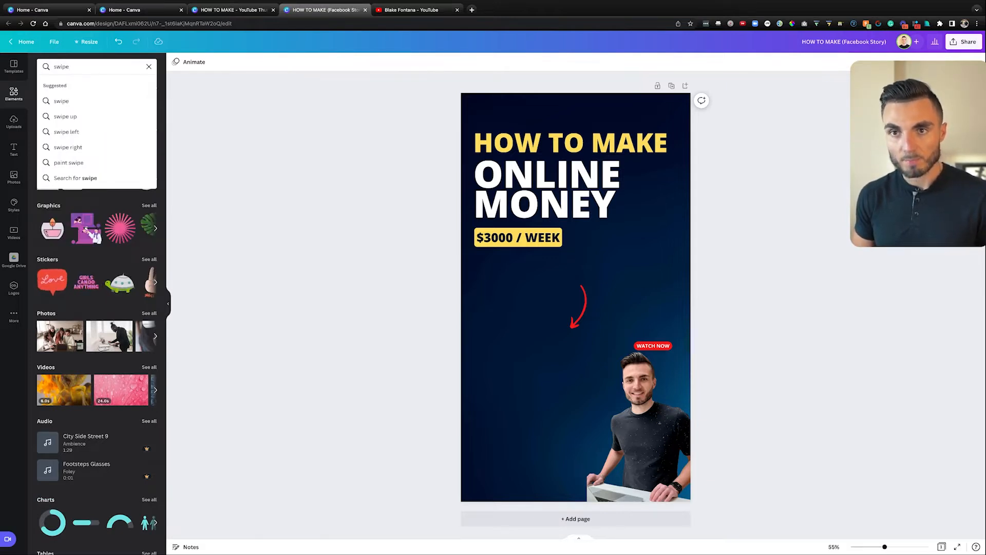
{"action": "type", "text": "up"}
{"action": "key", "text": "Return"}
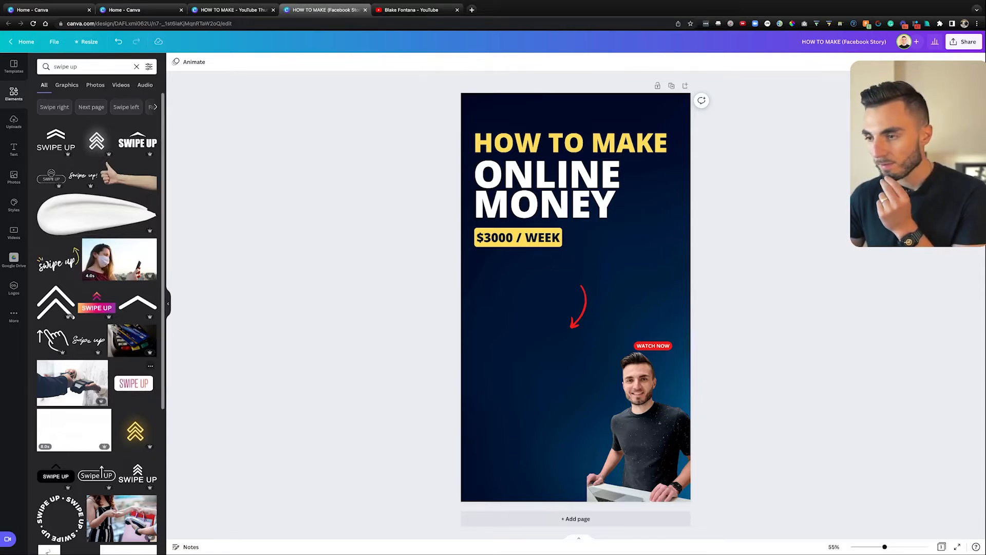
Step: Try a SWIPE UP sticker and white chevron at the bottom-left, then delete the sticker
{"action": "left_click", "coordinate": [133, 382]}
{"action": "left_click_drag", "start_coordinate": [667, 263], "coordinate": [604, 286]}
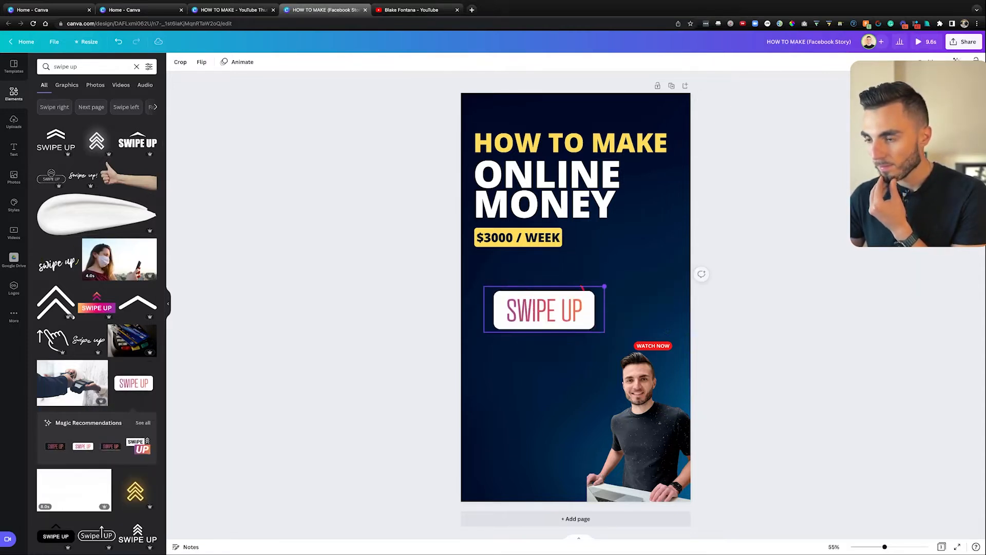
{"action": "left_click_drag", "start_coordinate": [545, 310], "coordinate": [525, 455]}
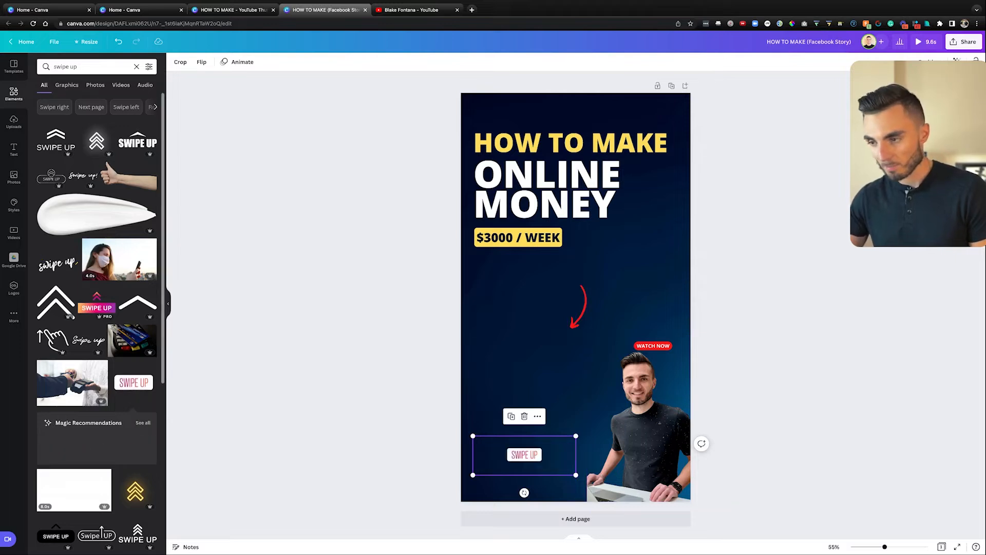
{"action": "left_click", "coordinate": [138, 303]}
{"action": "left_click_drag", "start_coordinate": [570, 297], "coordinate": [530, 418]}
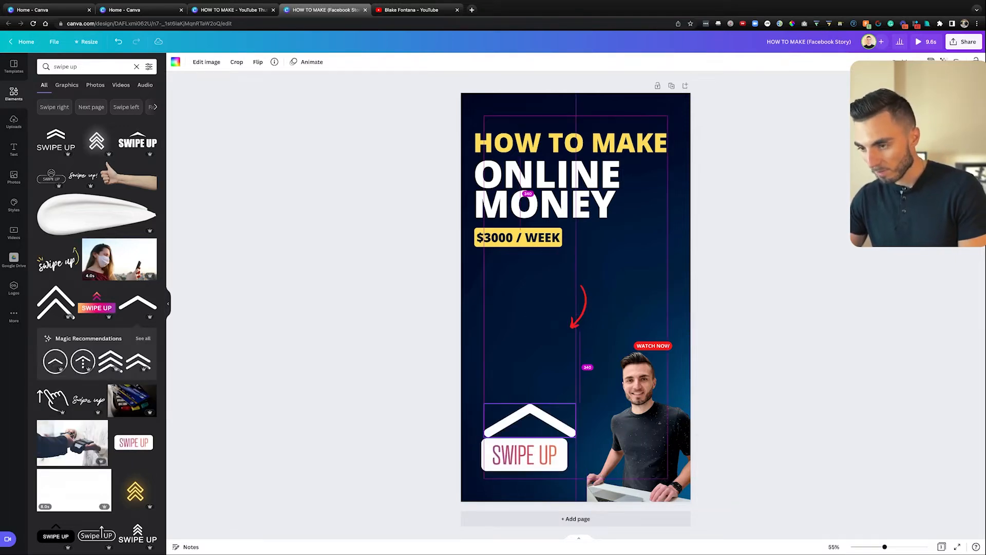
{"action": "left_click", "coordinate": [524, 455]}
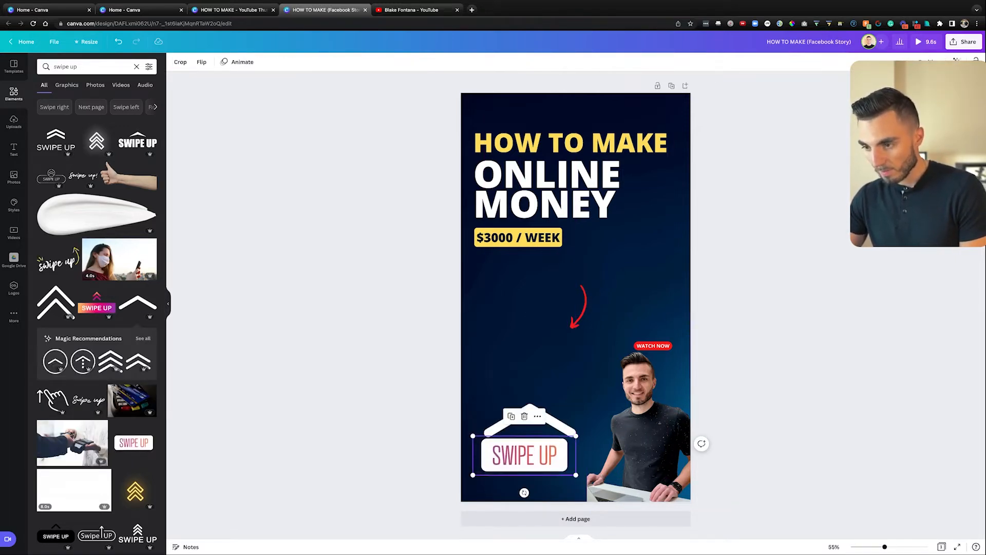
{"action": "key", "text": "Delete"}
{"action": "left_click_drag", "start_coordinate": [529, 422], "coordinate": [537, 440]}
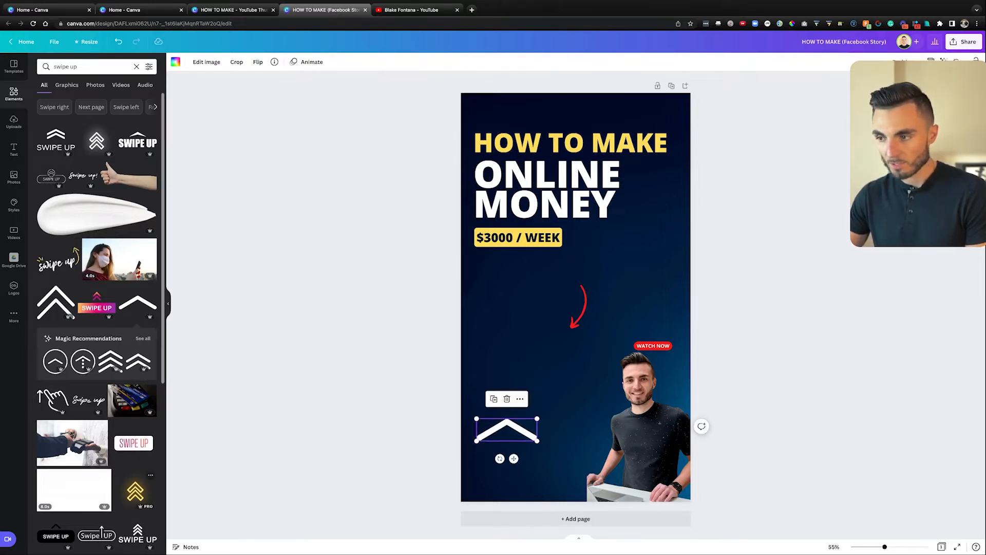
Step: Try a neon yellow chevron, then delete both chevrons and bring up the Text panel
{"action": "left_click", "coordinate": [135, 492]}
{"action": "left_click_drag", "start_coordinate": [570, 308], "coordinate": [516, 391]}
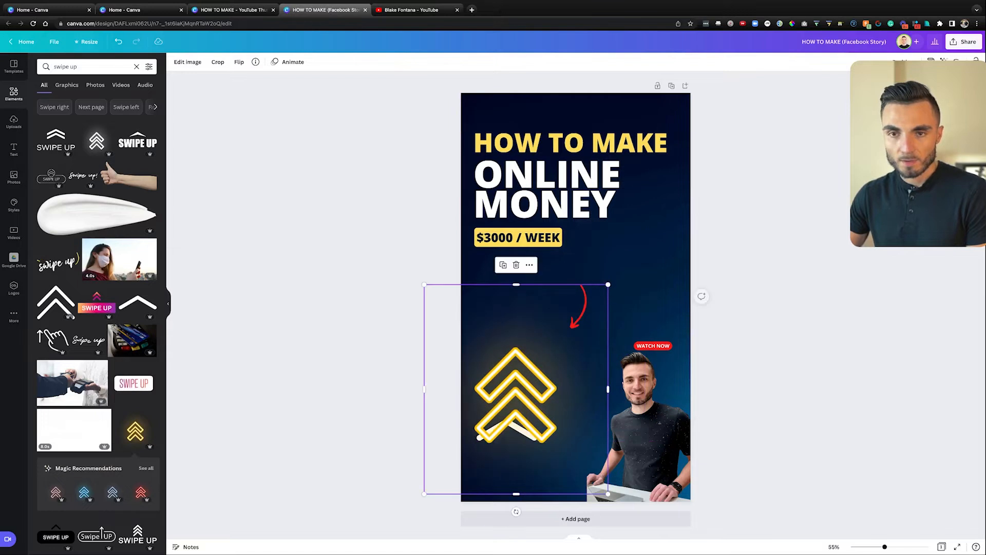
{"action": "left_click", "coordinate": [14, 150]}
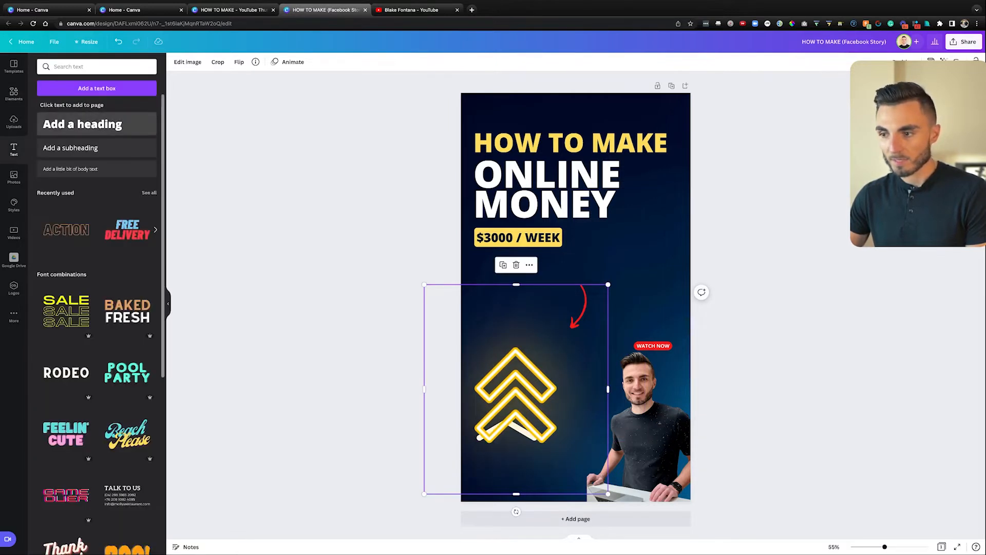
{"action": "key", "text": "Delete"}
{"action": "left_click", "coordinate": [507, 428]}
{"action": "key", "text": "Delete"}
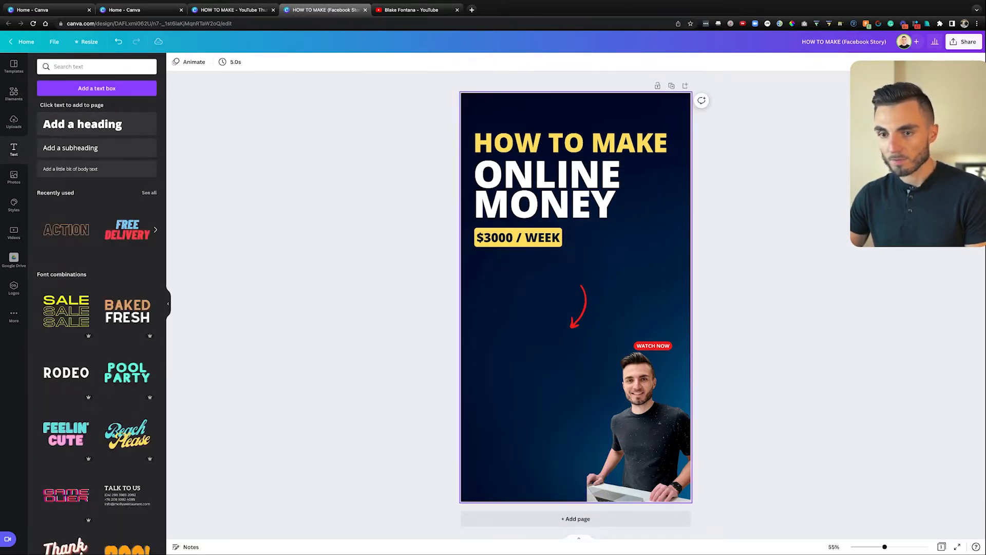
Step: Delete the red curved arrow and add an outlined ACTION heading reading 'TEST'
{"action": "left_click", "coordinate": [581, 308]}
{"action": "key", "text": "Delete"}
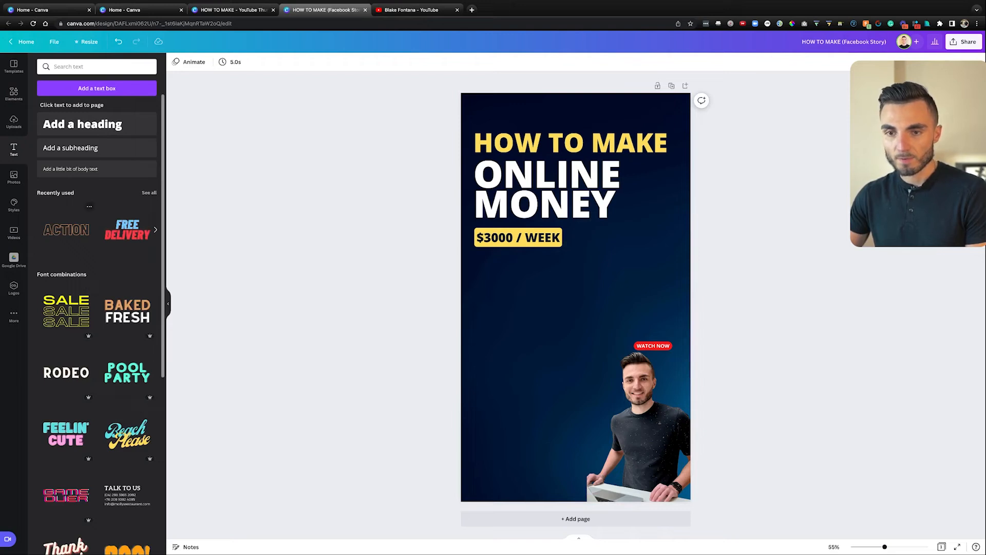
{"action": "left_click", "coordinate": [66, 230]}
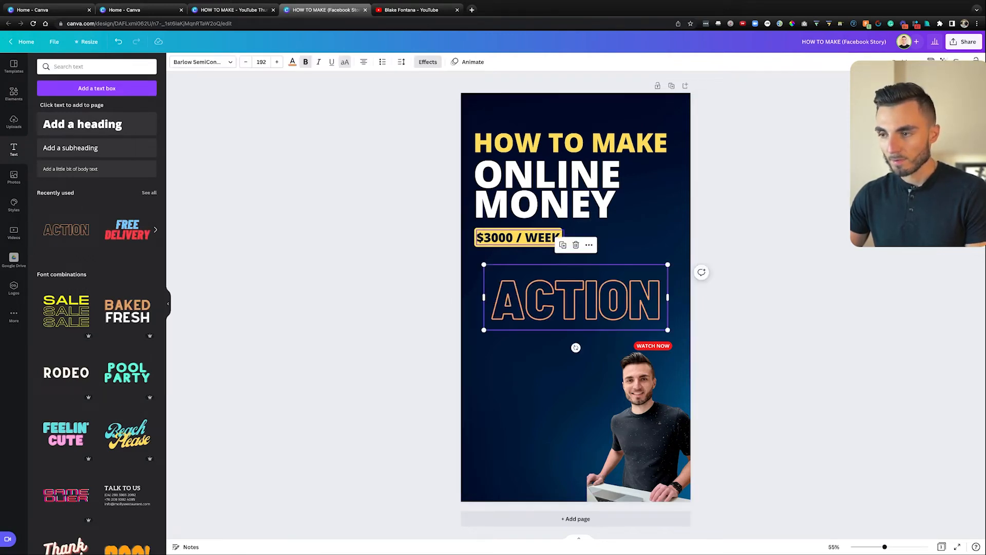
{"action": "double_click", "coordinate": [555, 298]}
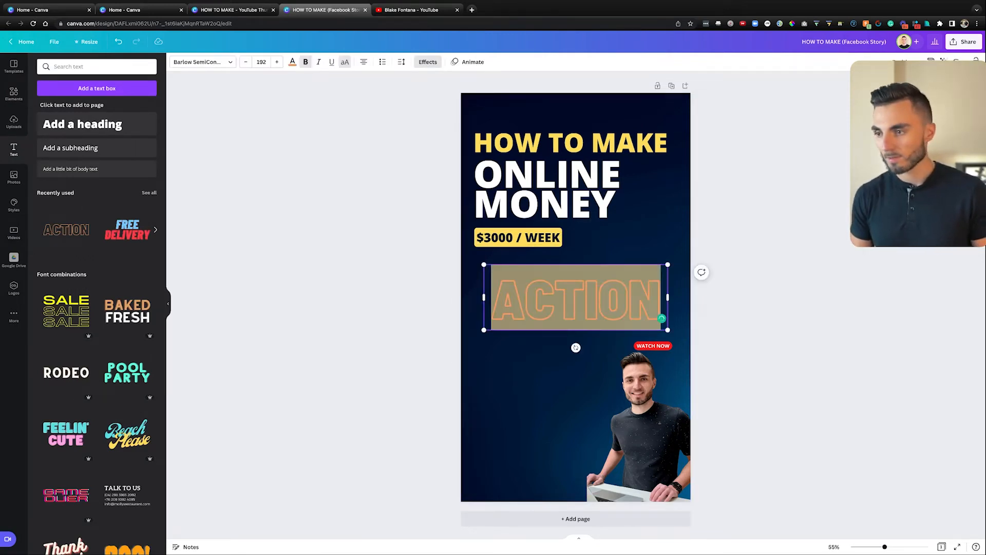
{"action": "type", "text": "TEST"}
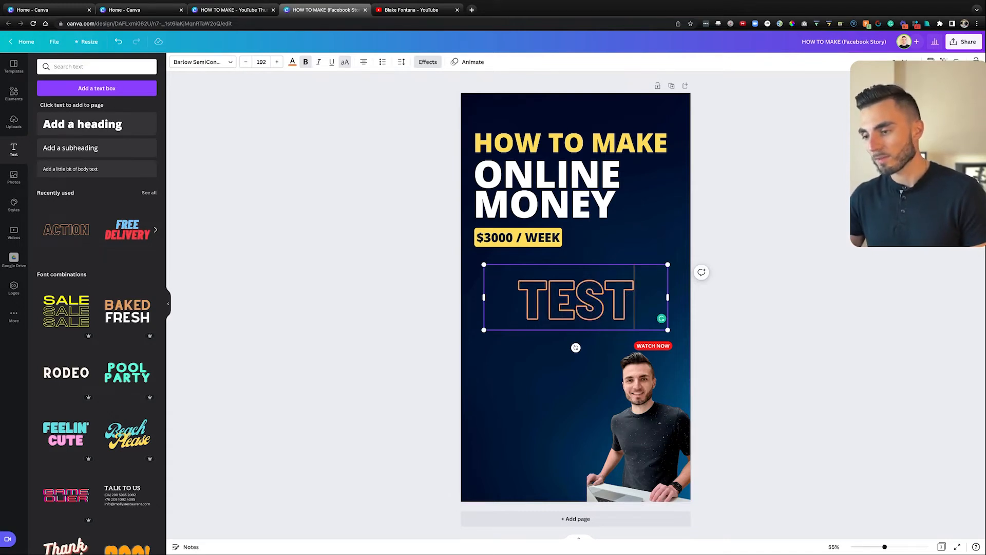
{"action": "key", "text": "Escape"}
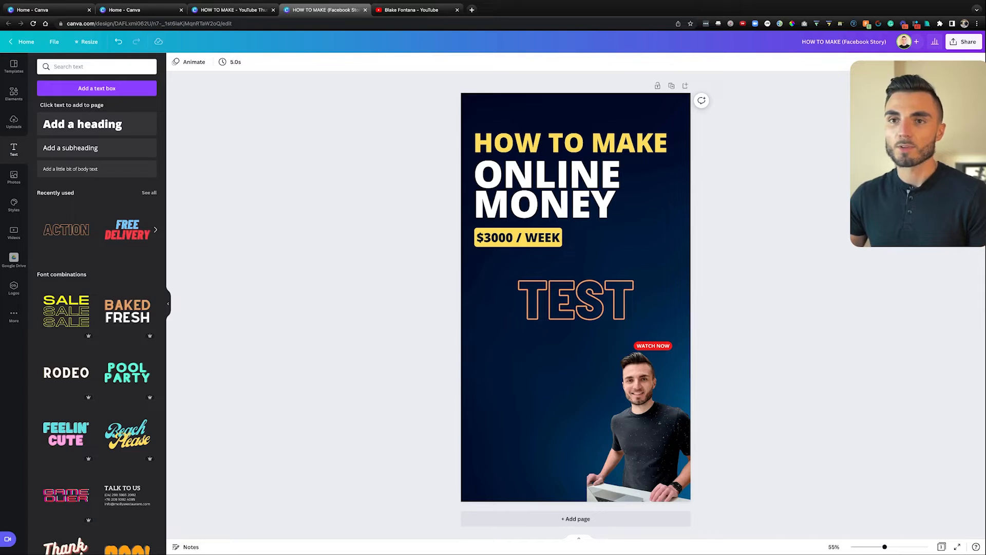
Step: Browse the Resize size presets, close them, and go back to the Canva home page
{"action": "left_click", "coordinate": [86, 41]}
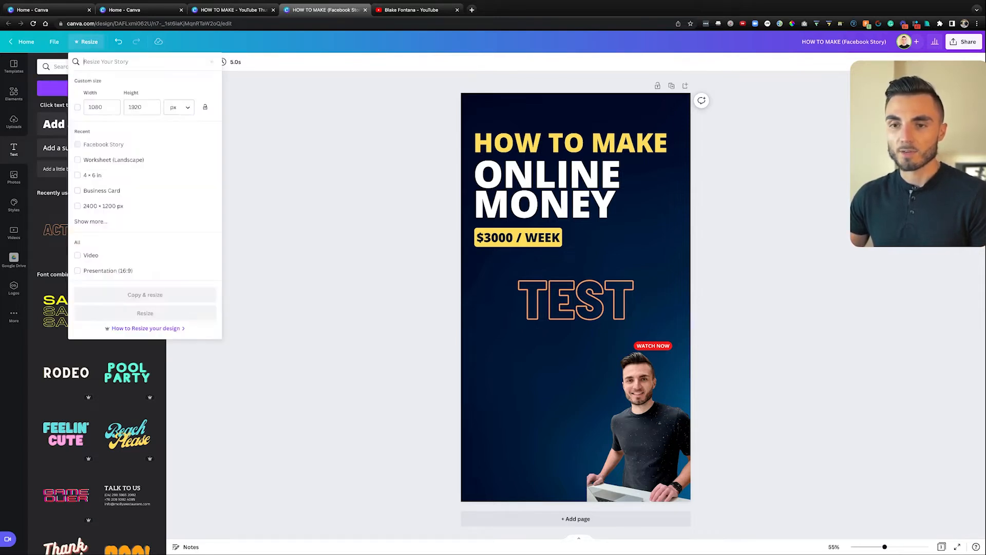
{"action": "left_click", "coordinate": [91, 221]}
{"action": "scroll", "coordinate": [144, 202], "scroll_direction": "down", "scroll_amount": 3}
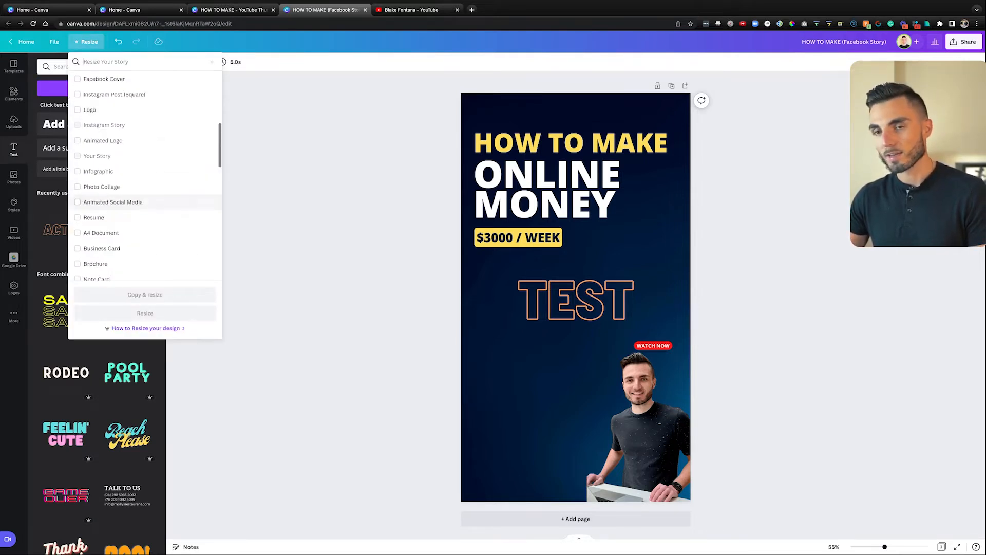
{"action": "left_click", "coordinate": [277, 200]}
{"action": "left_click", "coordinate": [22, 42]}
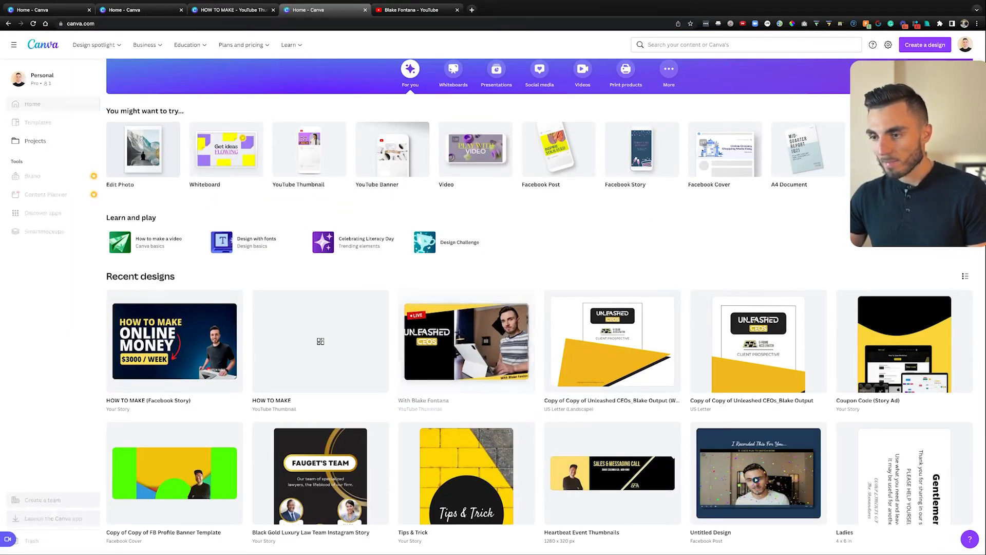
{"action": "left_click", "coordinate": [466, 341]}
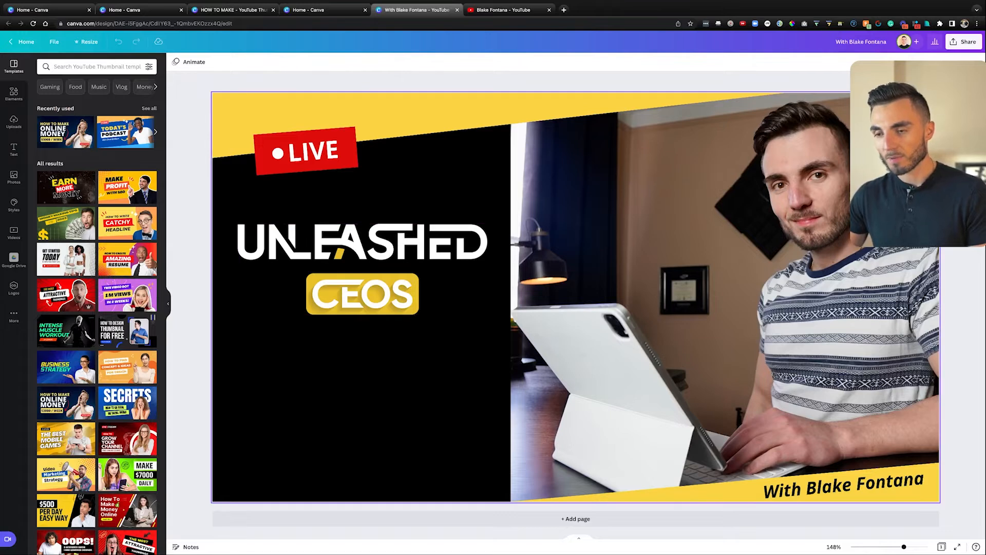
{"action": "left_click", "coordinate": [362, 242]}
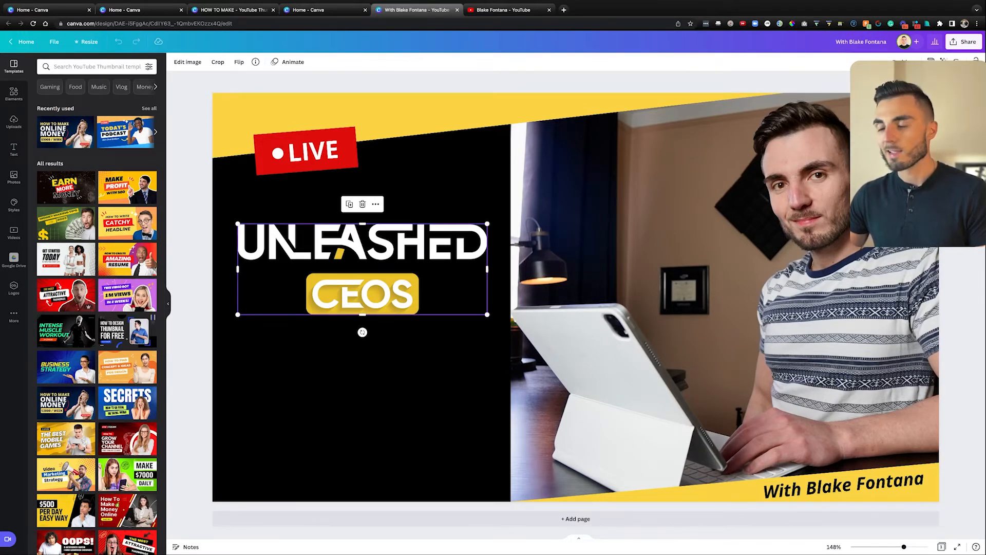
{"action": "mouse_move", "coordinate": [362, 269]}
{"action": "left_mouse_down"}
{"action": "mouse_move", "coordinate": [355, 293]}
{"action": "mouse_move", "coordinate": [369, 258]}
{"action": "left_mouse_up"}
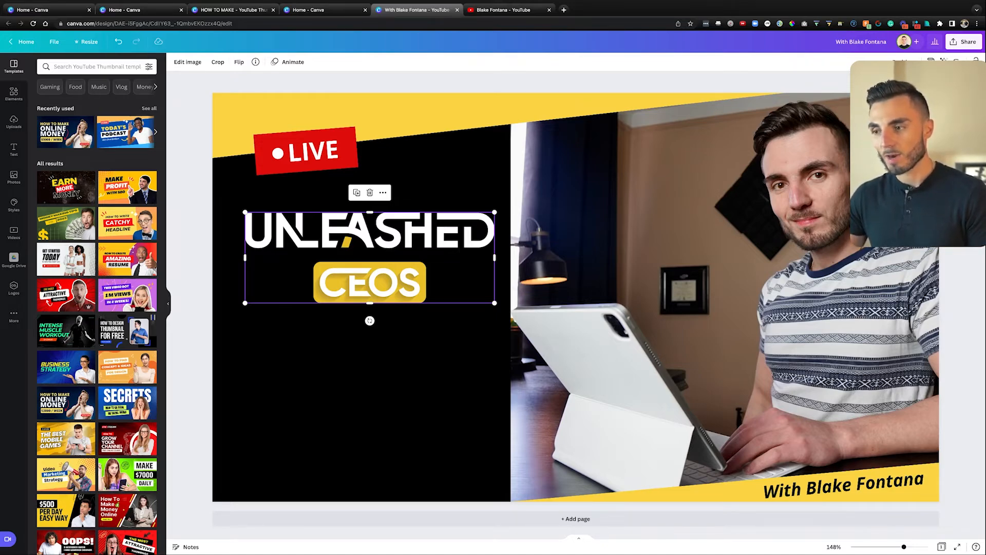
{"action": "left_click_drag", "start_coordinate": [370, 231], "coordinate": [371, 334]}
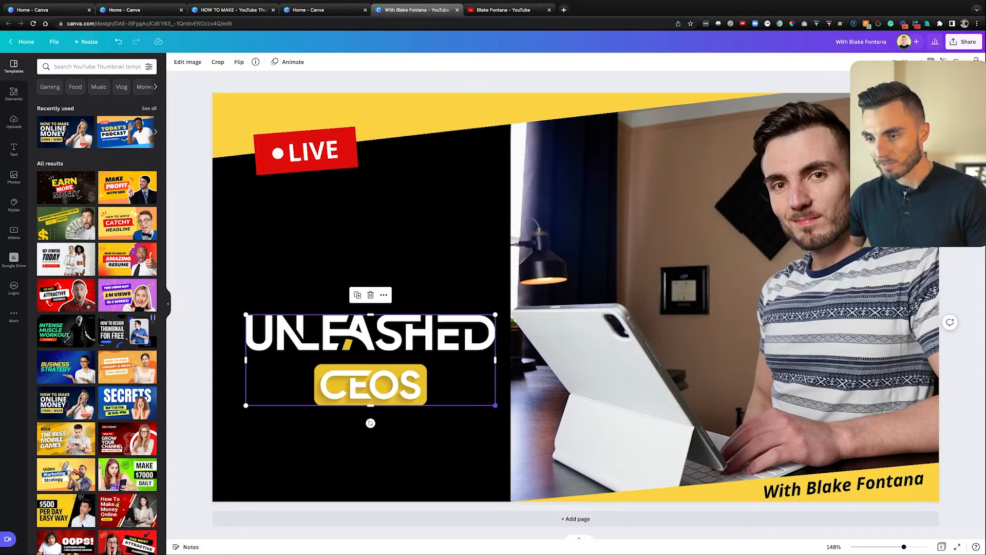
{"action": "left_click_drag", "start_coordinate": [495, 405], "coordinate": [446, 387]}
{"action": "left_click_drag", "start_coordinate": [345, 351], "coordinate": [349, 328]}
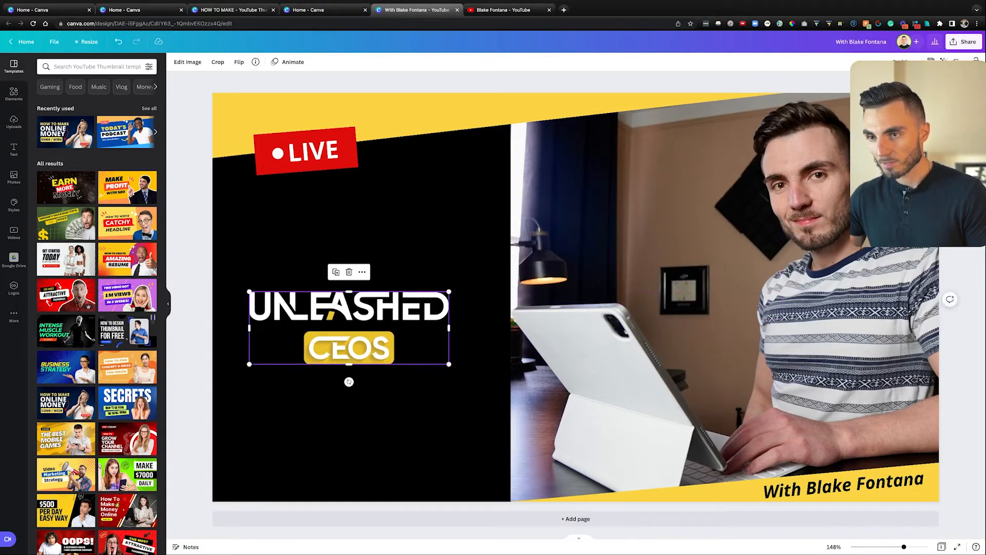
{"action": "left_click", "coordinate": [344, 226]}
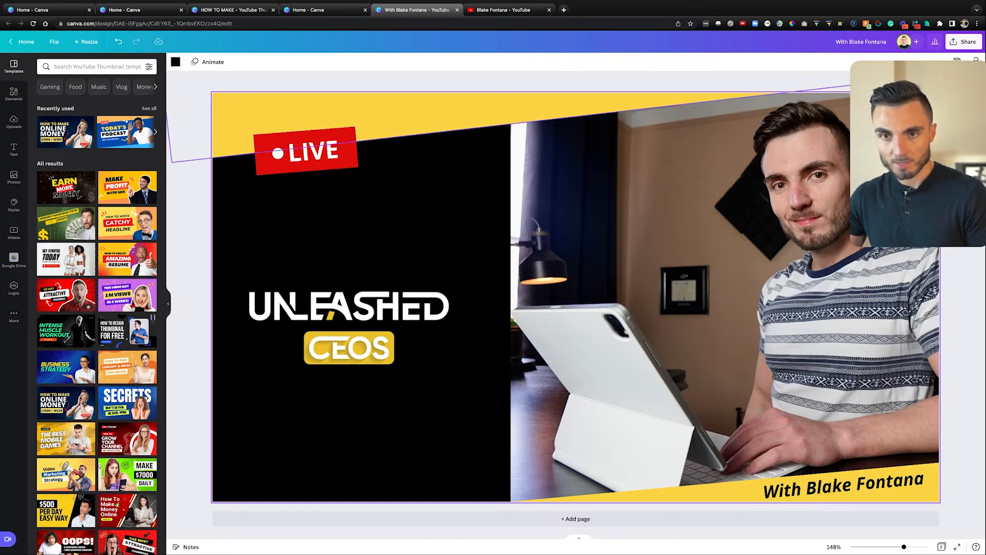
Step: Add a square, tilt it about -7°, stretch it across the top, and colour it yellow
{"action": "left_click", "coordinate": [14, 93]}
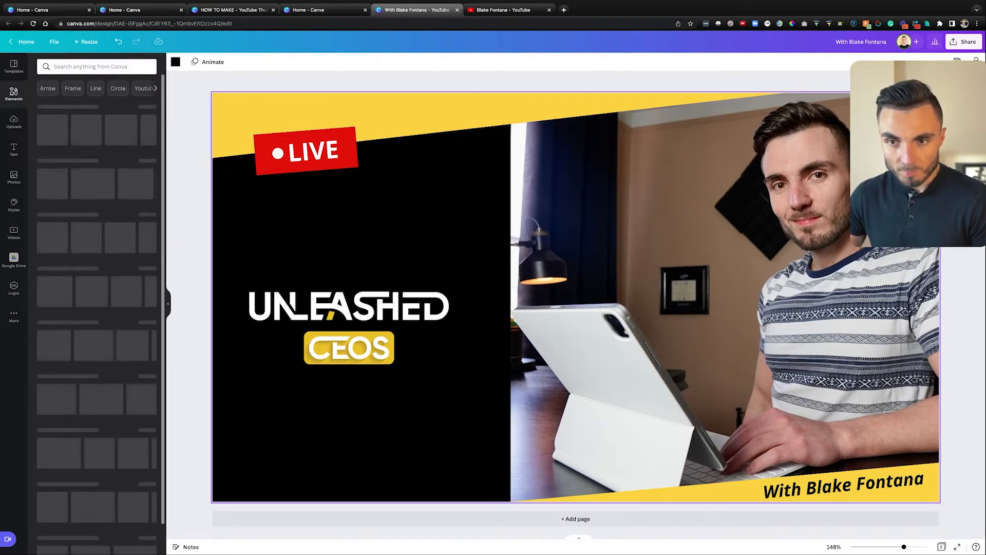
{"action": "key", "text": "r"}
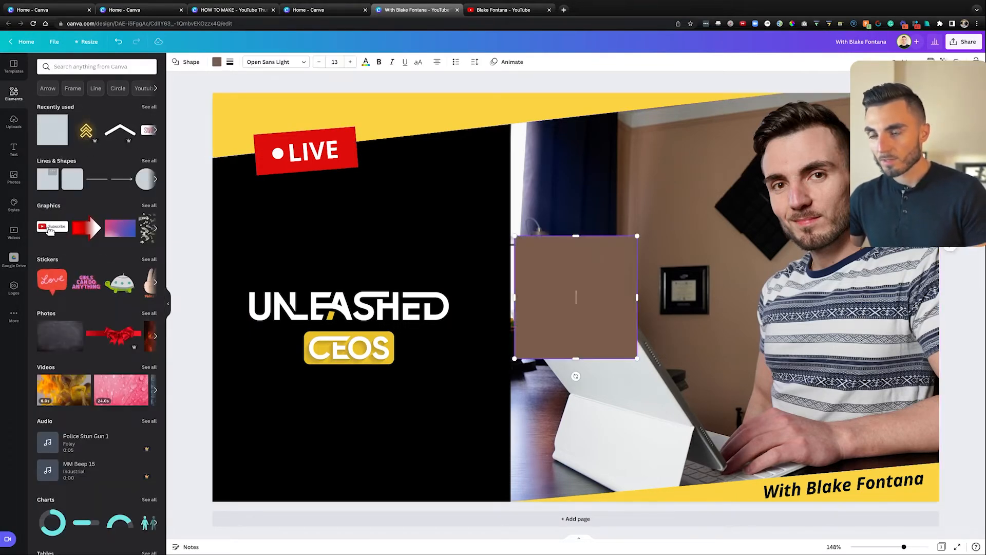
{"action": "left_click_drag", "start_coordinate": [576, 298], "coordinate": [234, 98]}
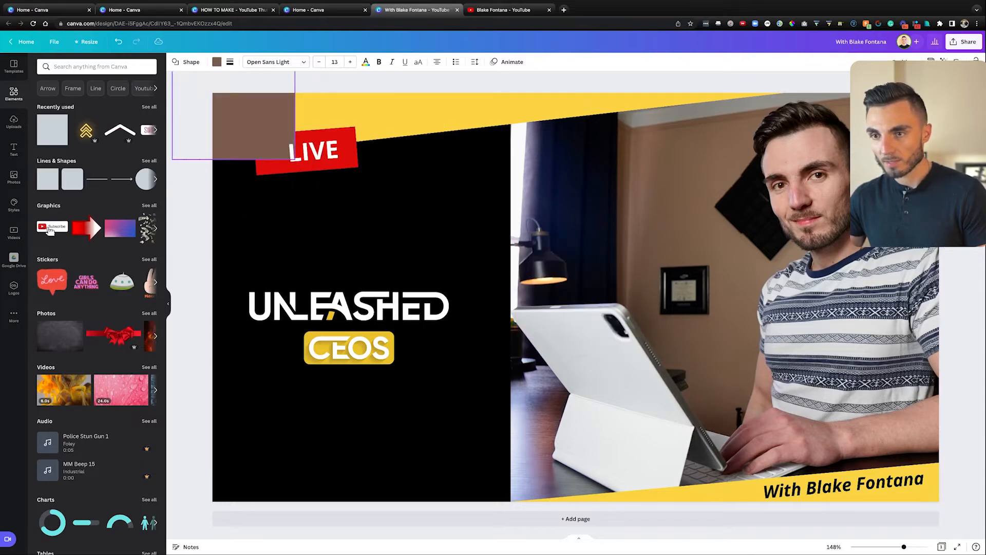
{"action": "left_click_drag", "start_coordinate": [234, 176], "coordinate": [243, 176]}
{"action": "left_click_drag", "start_coordinate": [294, 91], "coordinate": [832, 85]}
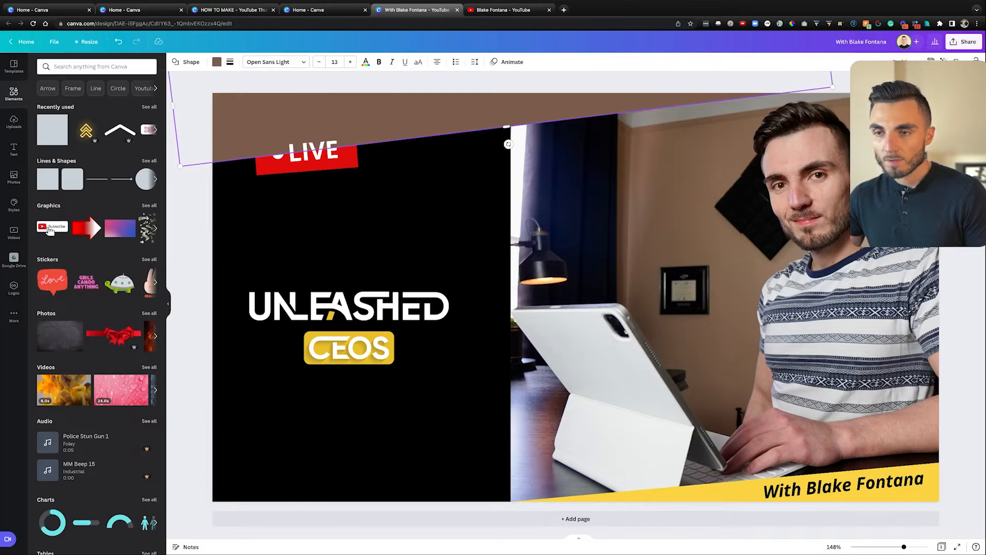
{"action": "left_click", "coordinate": [217, 62]}
{"action": "left_click", "coordinate": [150, 102]}
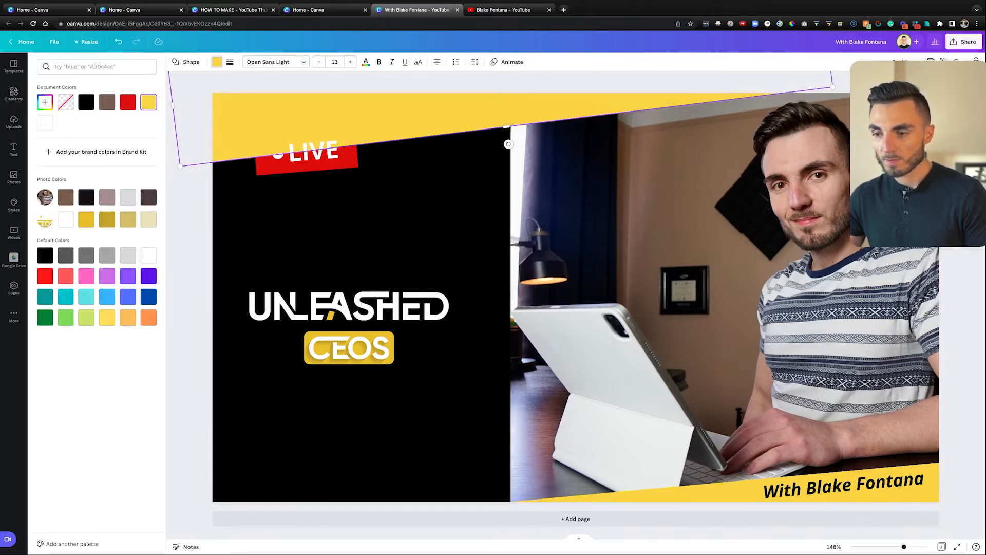
{"action": "left_click", "coordinate": [217, 61]}
{"action": "key", "text": "Escape"}
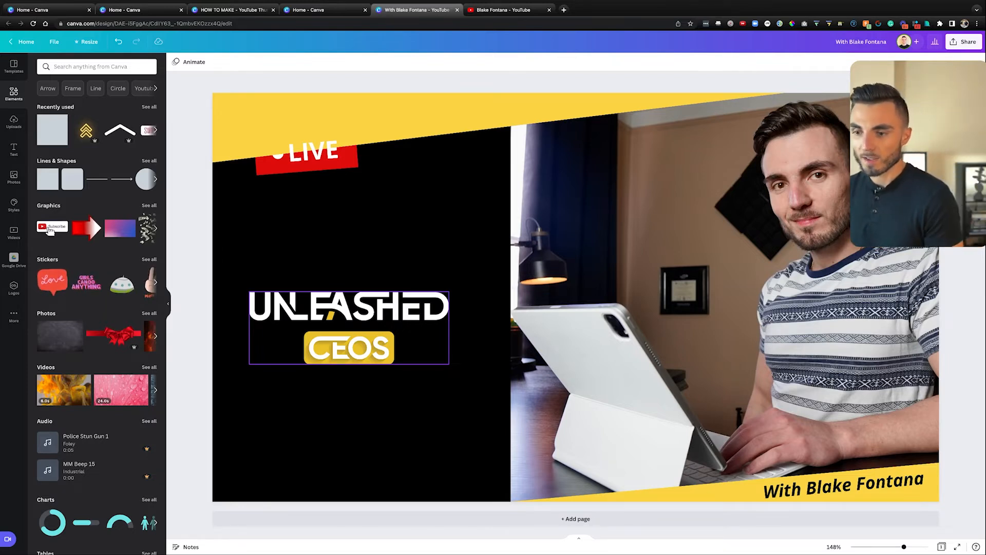
Step: Raise the UNLEASHED CEOS logo and turn the top banner red
{"action": "left_click_drag", "start_coordinate": [350, 328], "coordinate": [351, 274]}
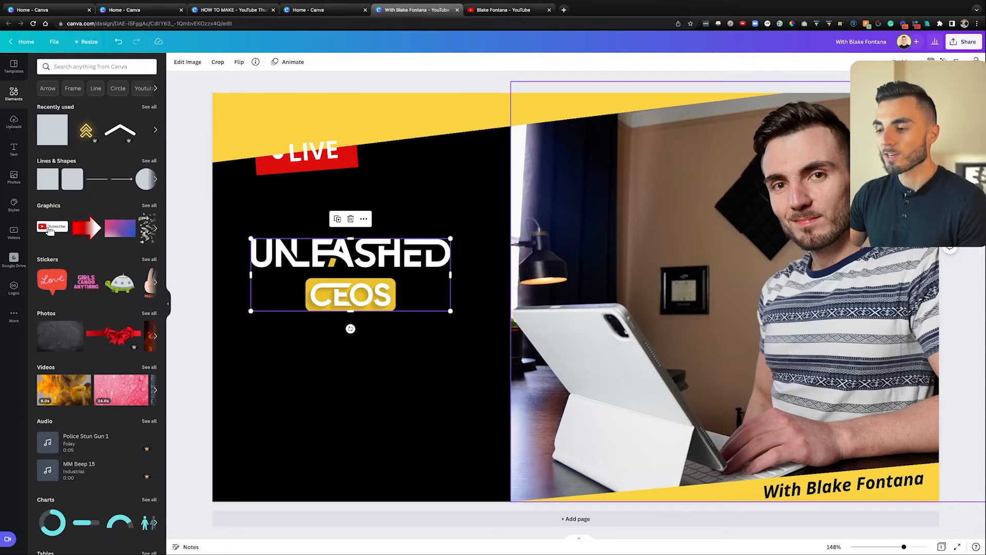
{"action": "left_click", "coordinate": [391, 118]}
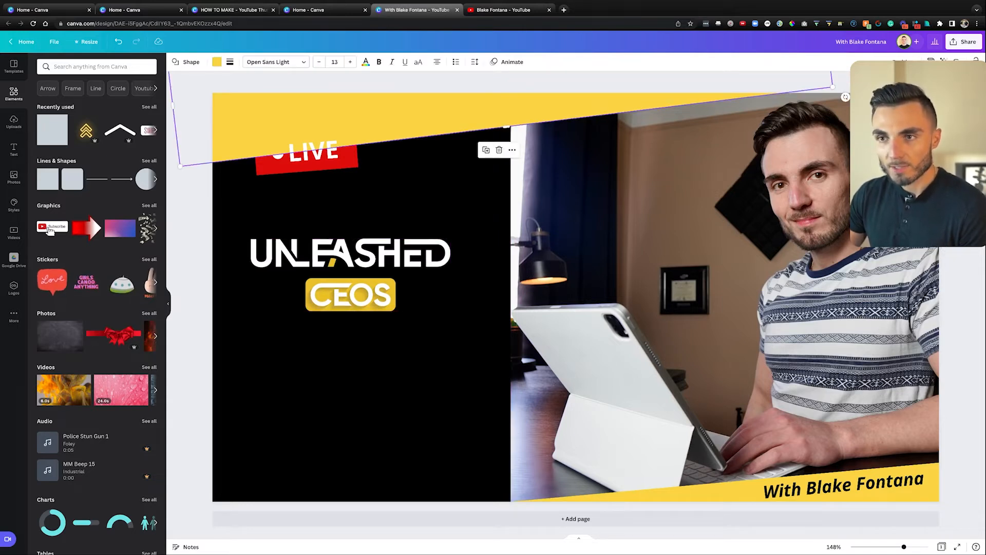
{"action": "left_click", "coordinate": [216, 61]}
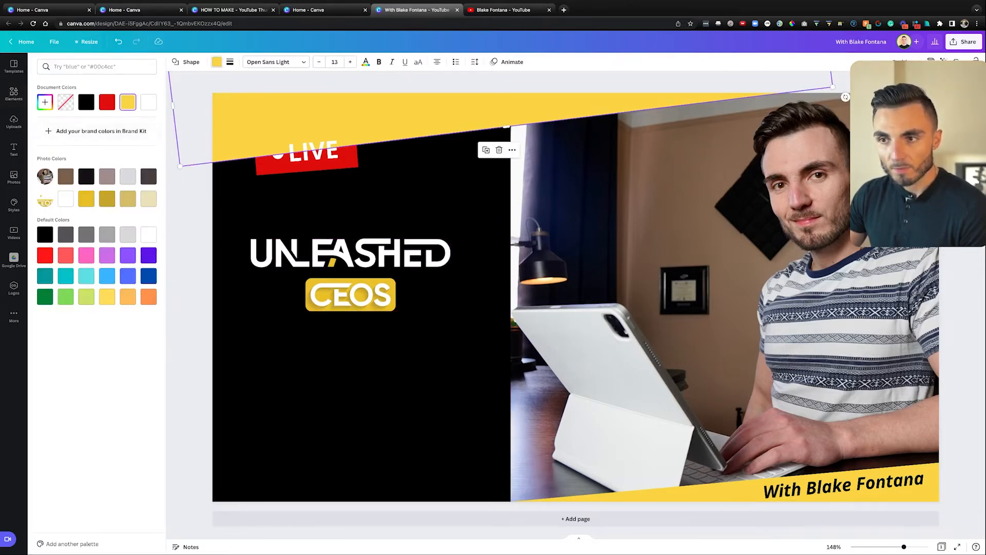
{"action": "left_click", "coordinate": [107, 102]}
Step: Turn the bottom strip black and move the LIVE badge and white dot beneath the banner
{"action": "left_click", "coordinate": [719, 492]}
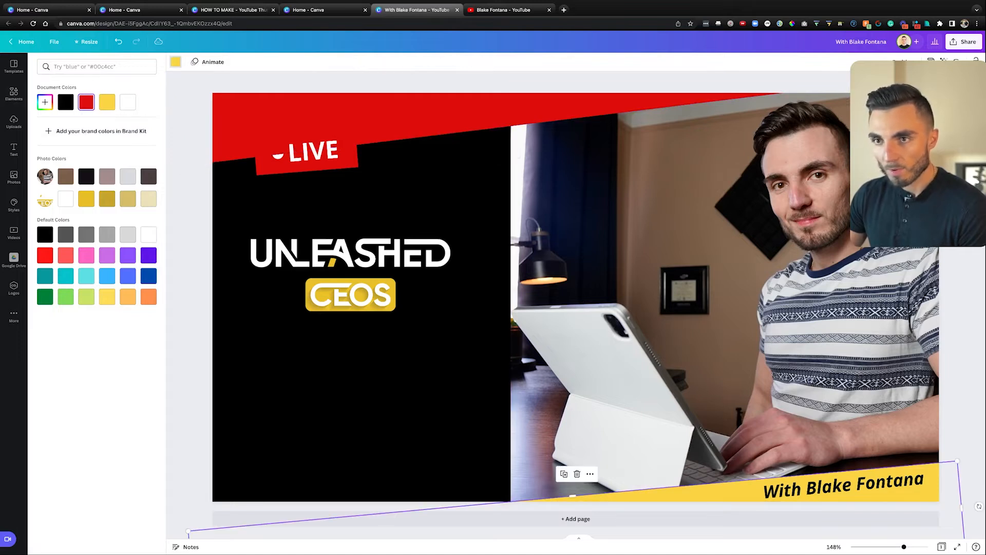
{"action": "left_click", "coordinate": [14, 93]}
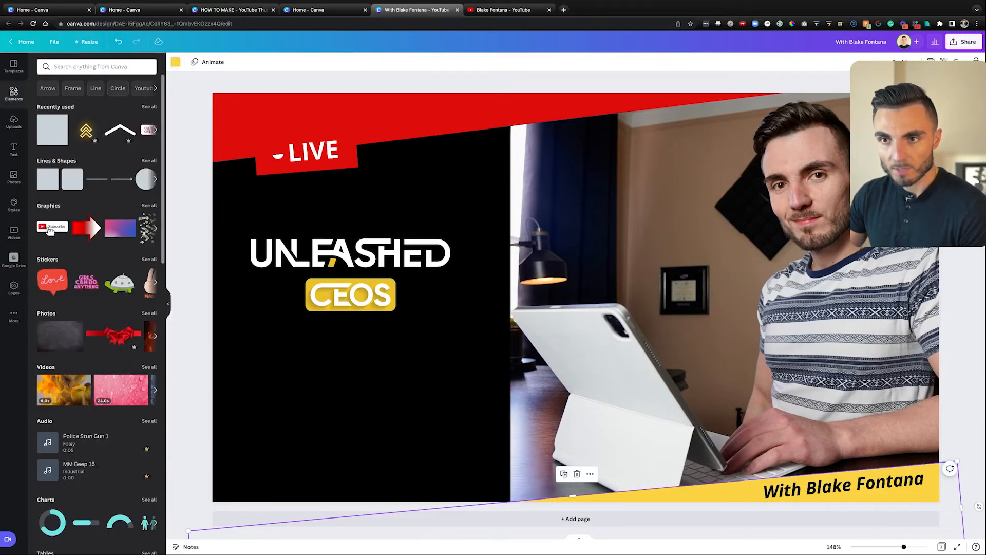
{"action": "left_click", "coordinate": [176, 62]}
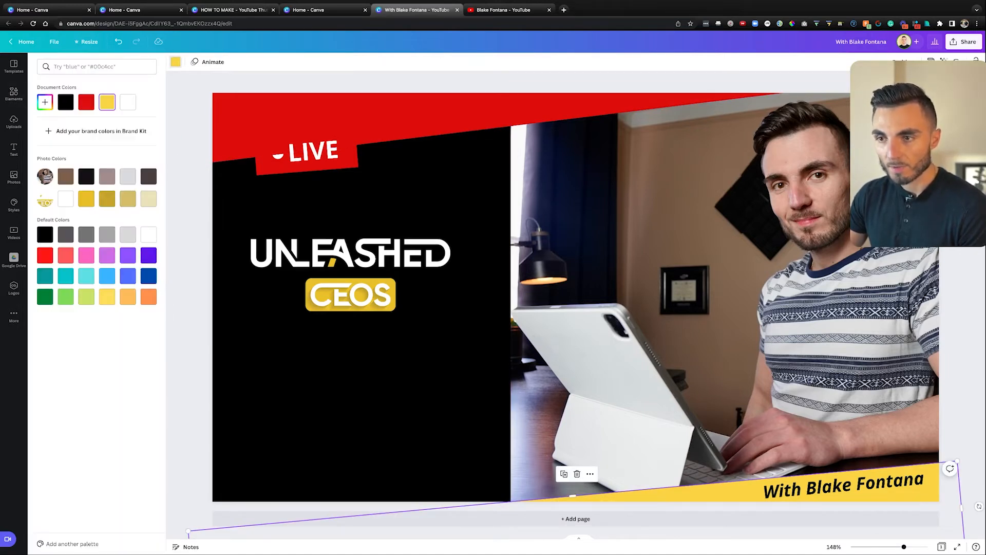
{"action": "left_click", "coordinate": [66, 102]}
{"action": "left_click_drag", "start_coordinate": [313, 152], "coordinate": [398, 184]}
{"action": "left_click_drag", "start_coordinate": [278, 154], "coordinate": [350, 181]}
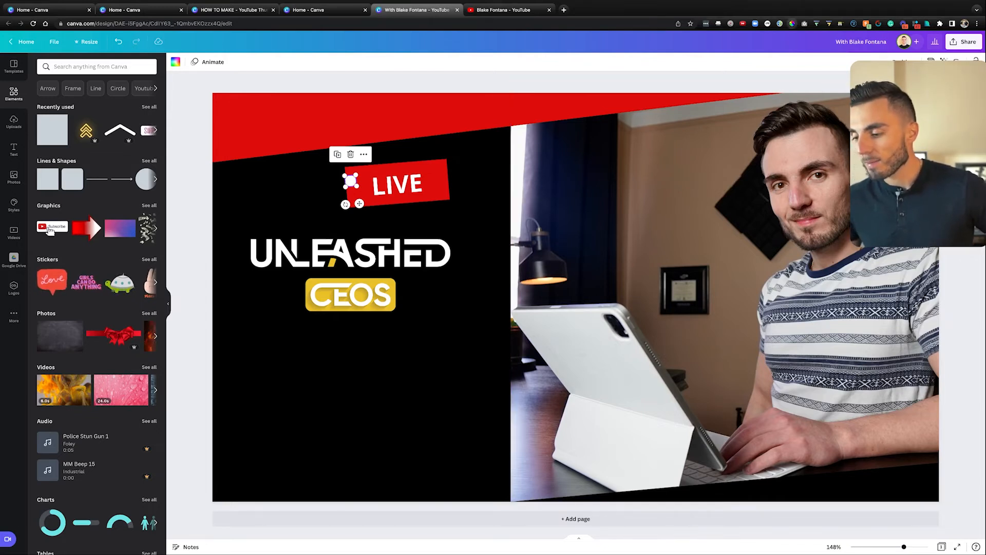
{"action": "key", "text": "alt+p"}
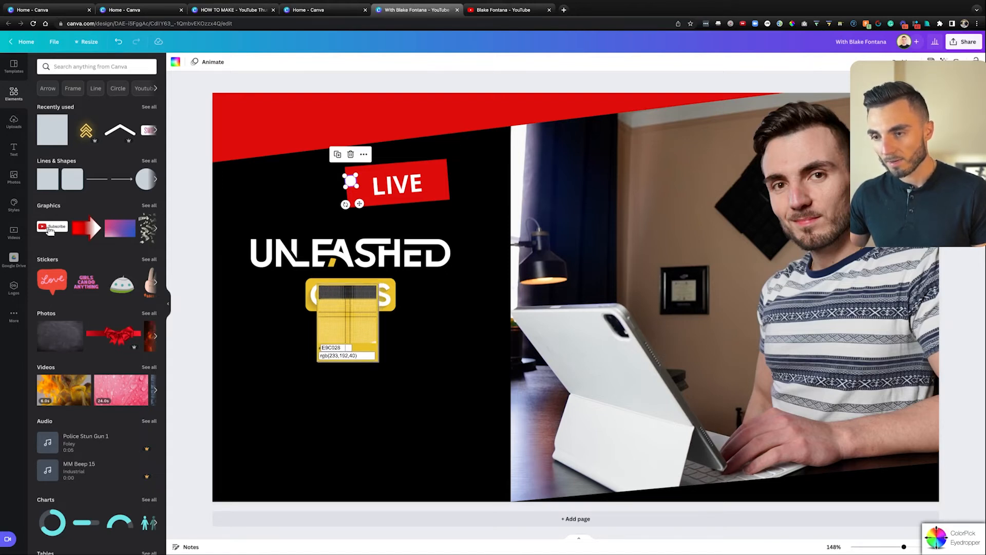
{"action": "left_click", "coordinate": [348, 309]}
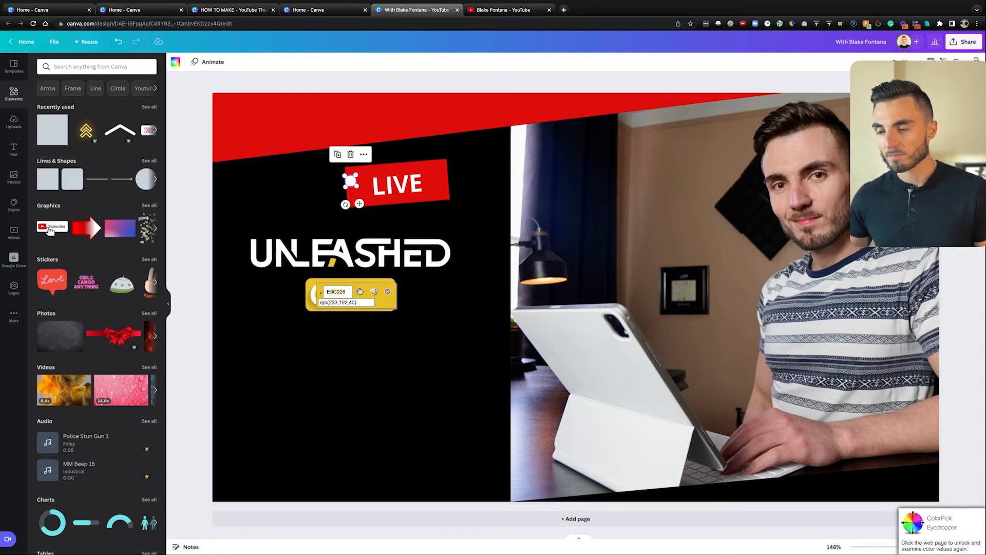
{"action": "left_click", "coordinate": [336, 292]}
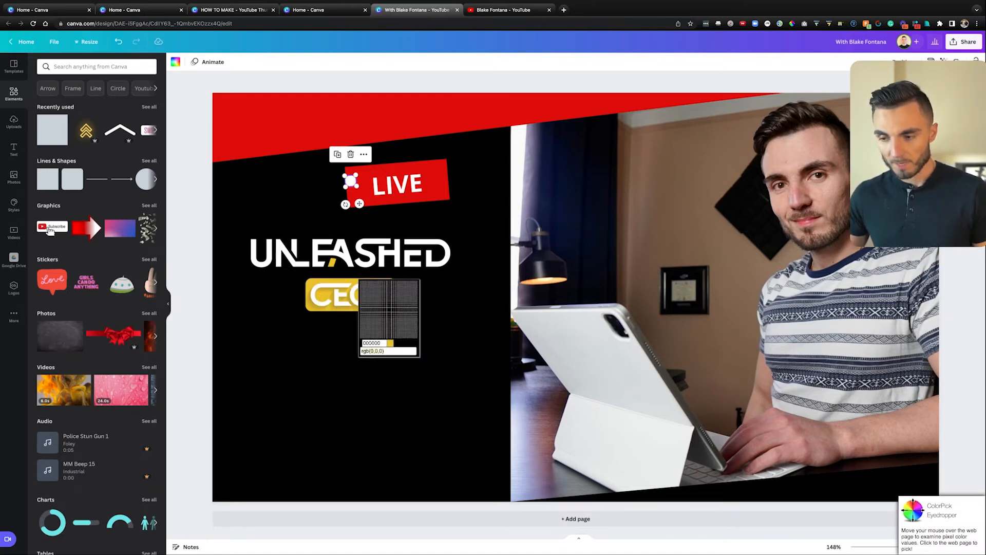
{"action": "key", "text": "Escape"}
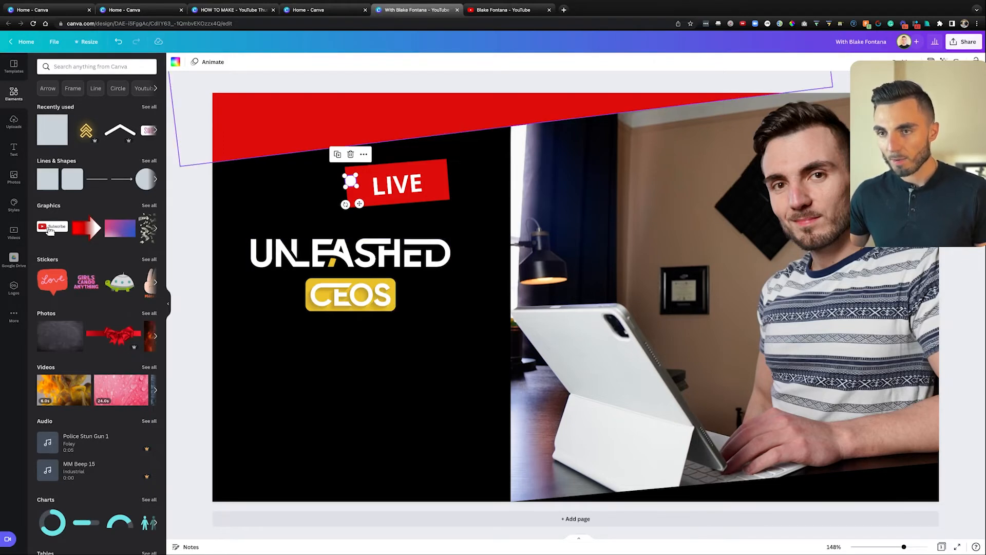
Step: Recolour the top banner with the custom gold hex #E9C028 matching the CEOS badge
{"action": "left_click", "coordinate": [339, 121]}
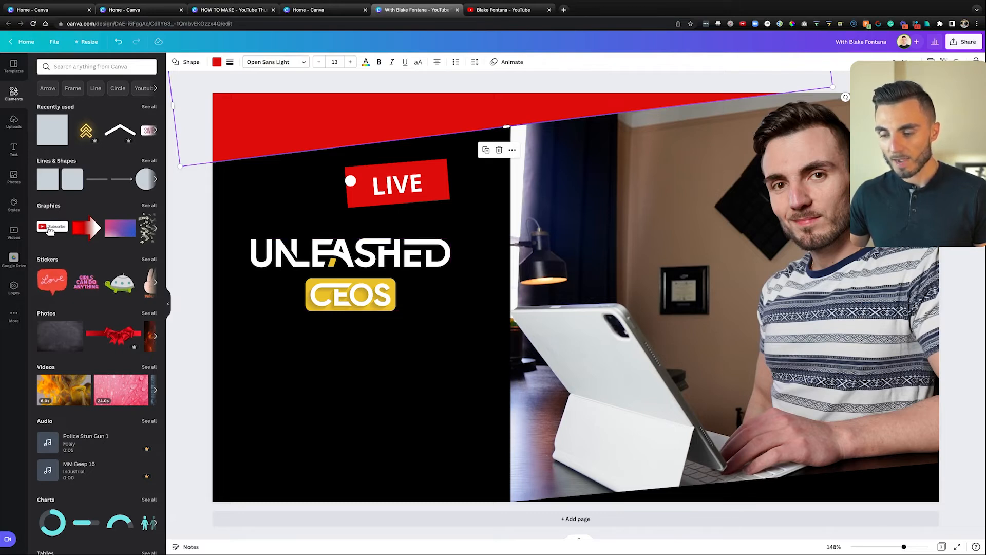
{"action": "left_click", "coordinate": [216, 61]}
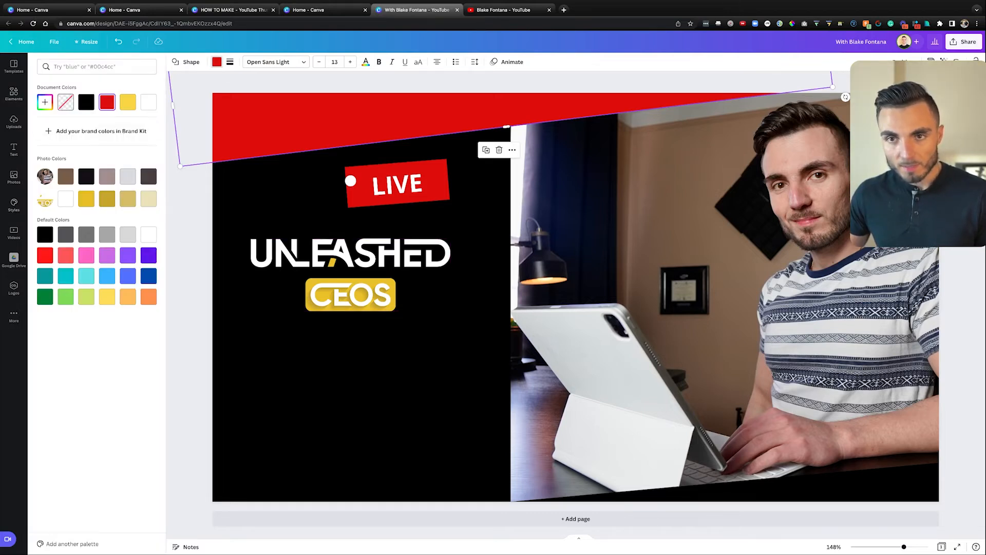
{"action": "left_click", "coordinate": [44, 102]}
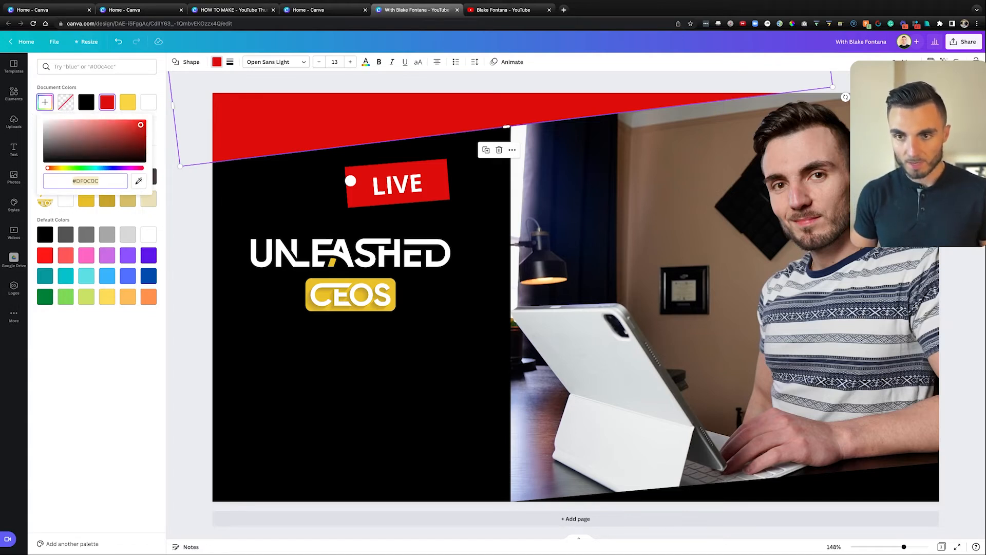
{"action": "type", "text": "#E9C028"}
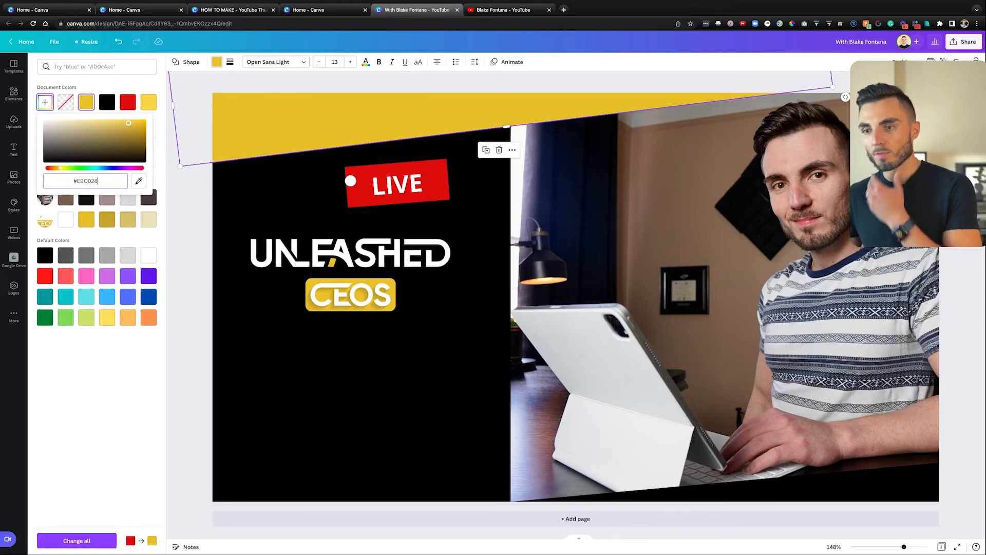
{"action": "left_click", "coordinate": [14, 94]}
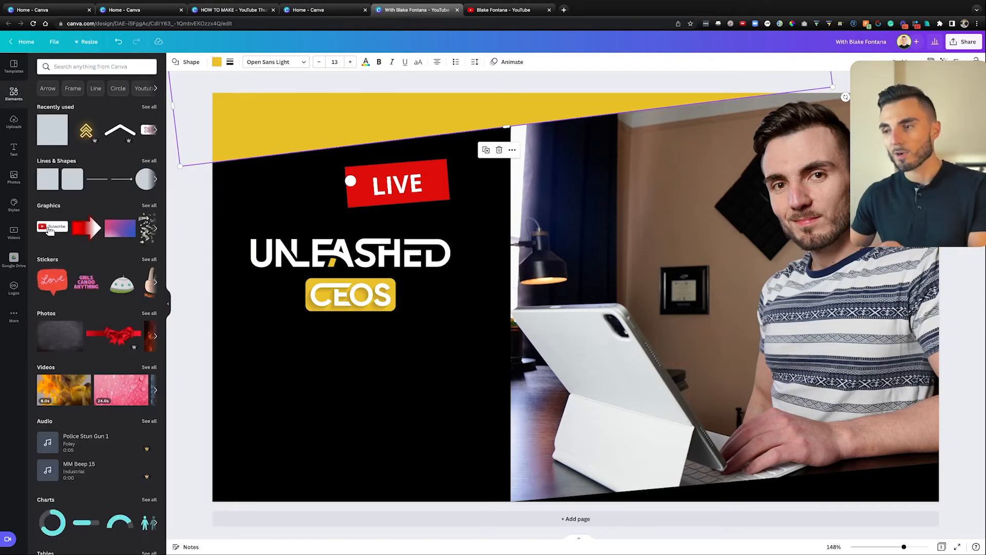
{"action": "key", "text": "Escape"}
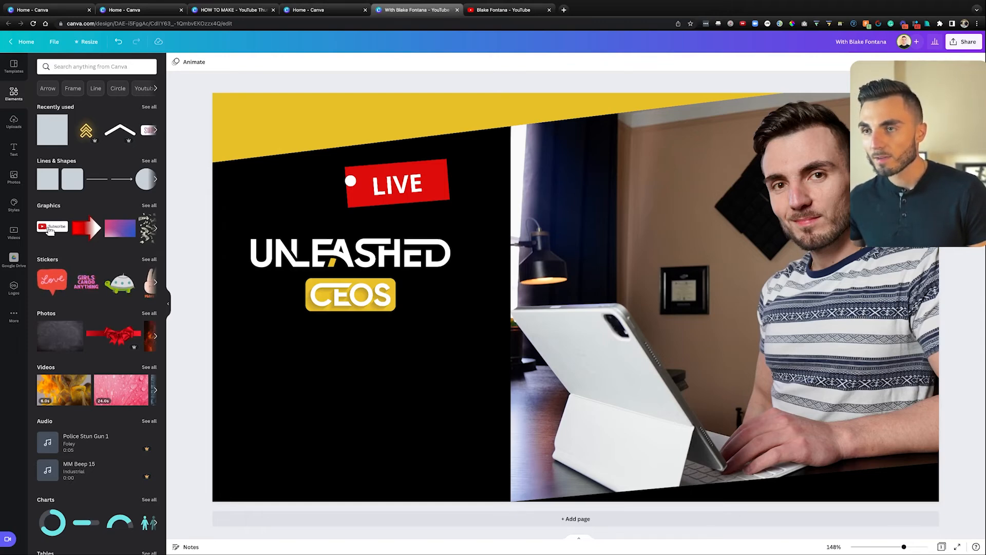
Step: Return to the home tab and open the Coupon Code (Story Ad) recent design
{"action": "key", "text": "ctrl+shift+Tab"}
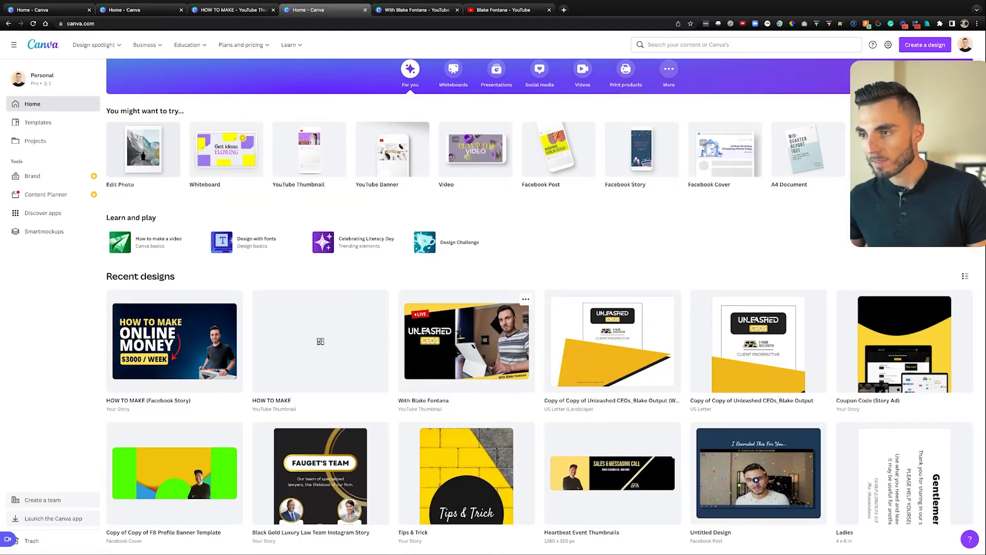
{"action": "scroll", "coordinate": [513, 308], "scroll_direction": "up", "scroll_amount": 2}
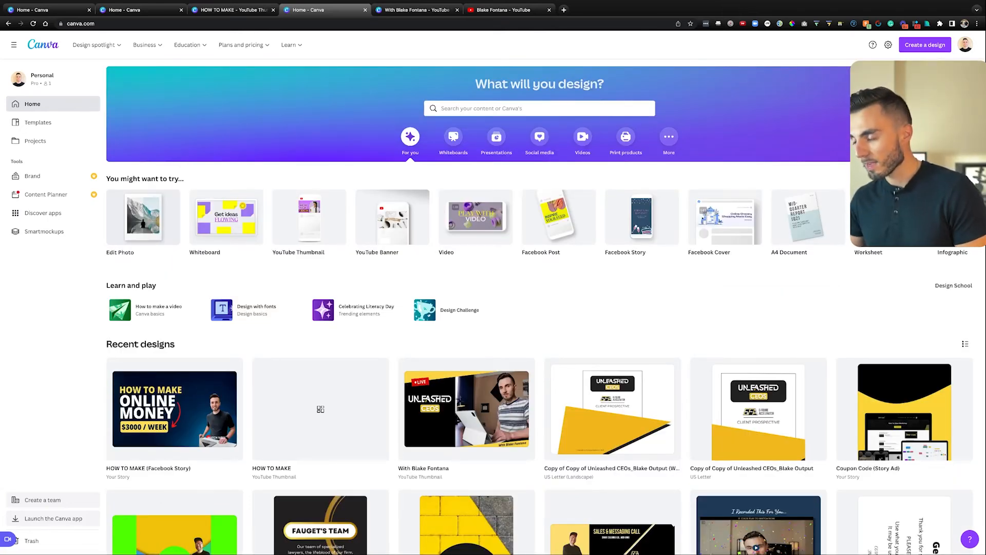
{"action": "left_click_drag", "start_coordinate": [905, 412], "coordinate": [905, 412]}
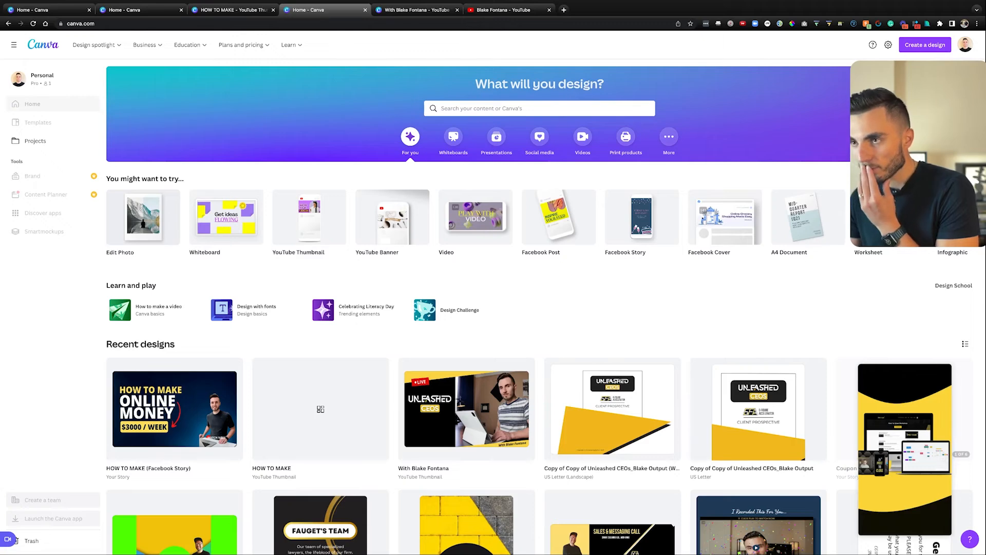
{"action": "left_click", "coordinate": [904, 412]}
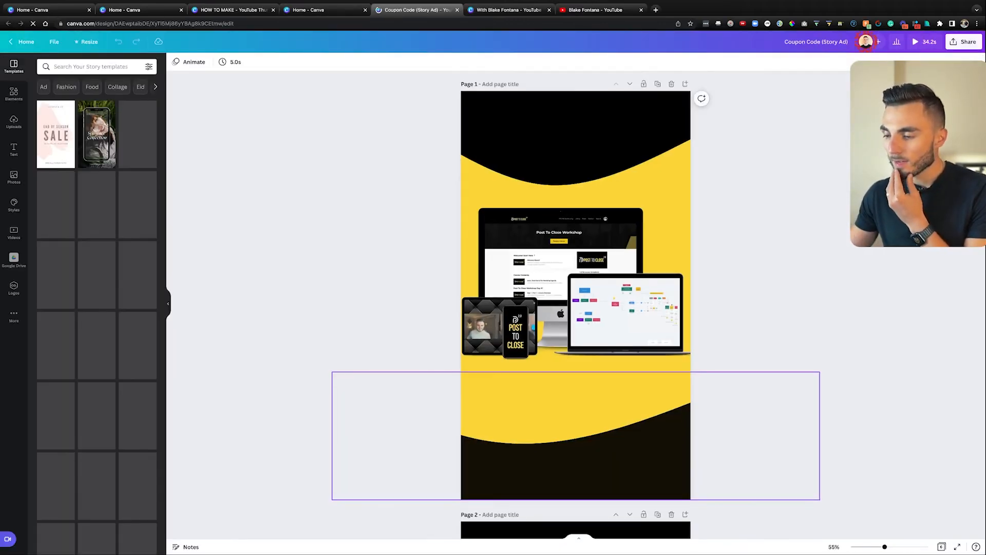
Step: Move the device mockup to the bottom of page 1, return it to the page centre, and deselect it
{"action": "scroll", "coordinate": [576, 309], "scroll_direction": "down", "scroll_amount": 5}
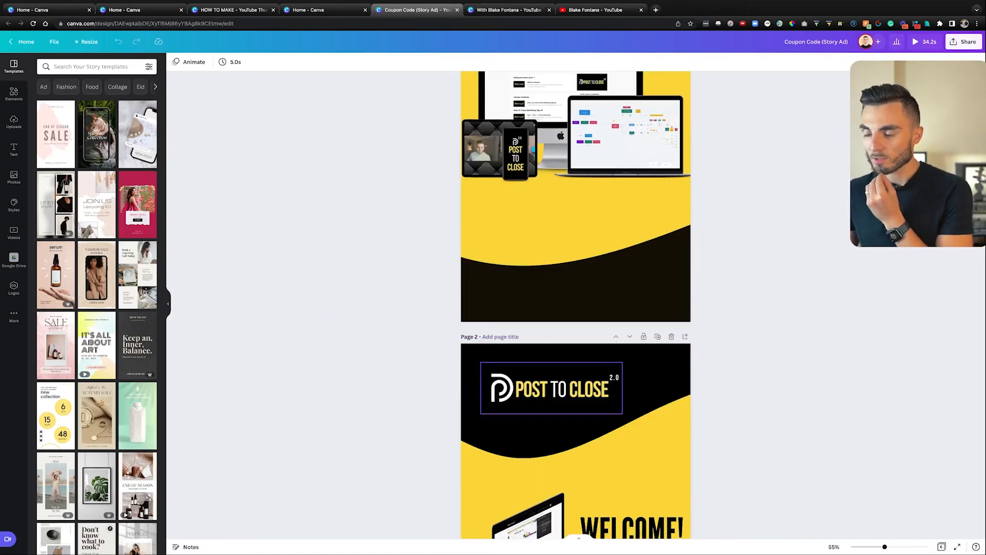
{"action": "scroll", "coordinate": [565, 401], "scroll_direction": "down", "scroll_amount": 1}
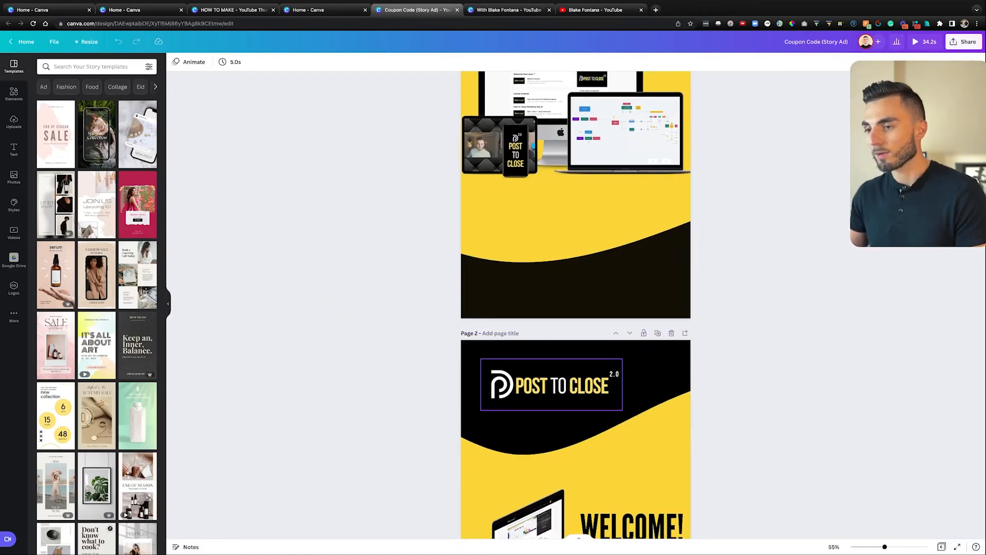
{"action": "scroll", "coordinate": [575, 308], "scroll_direction": "up", "scroll_amount": 5}
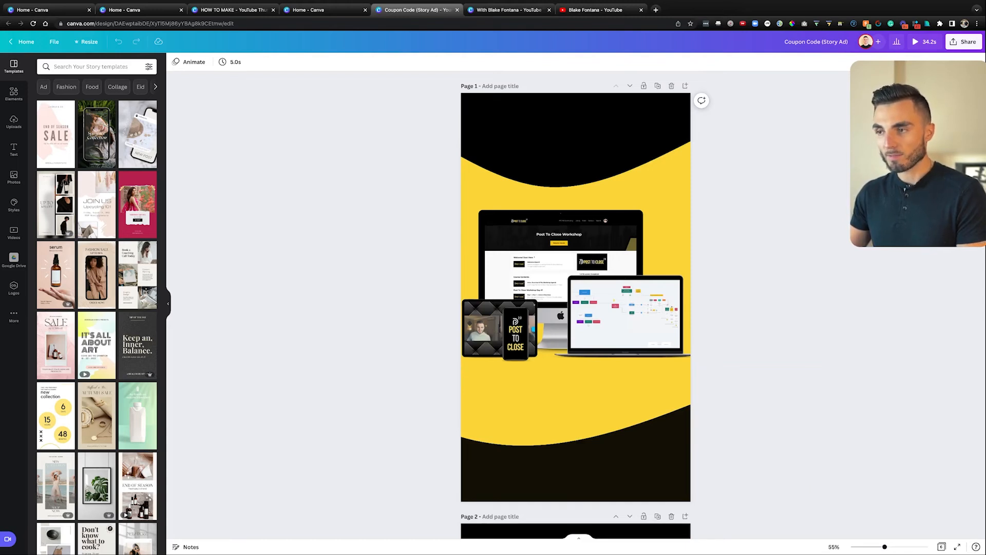
{"action": "left_click_drag", "start_coordinate": [566, 288], "coordinate": [522, 481]}
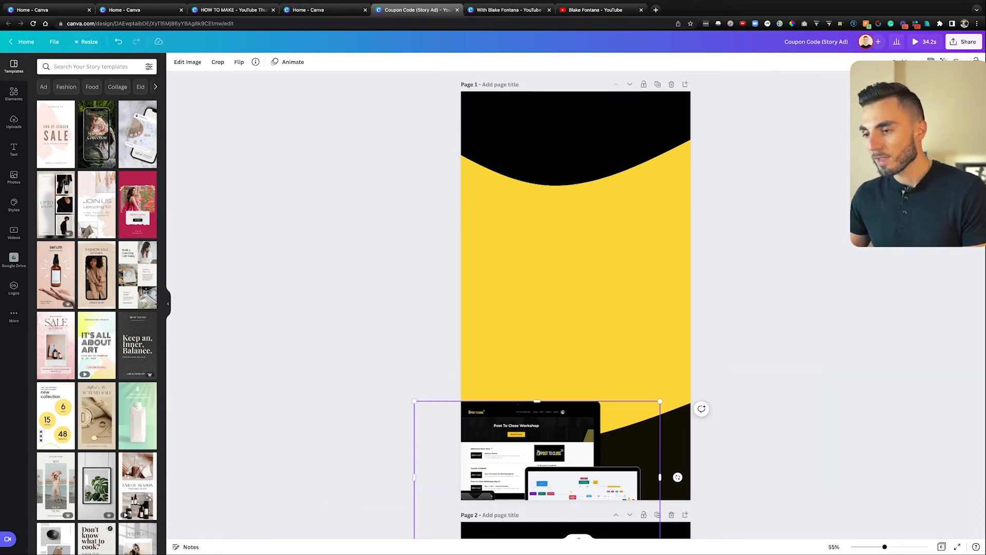
{"action": "left_click_drag", "start_coordinate": [529, 452], "coordinate": [572, 254]}
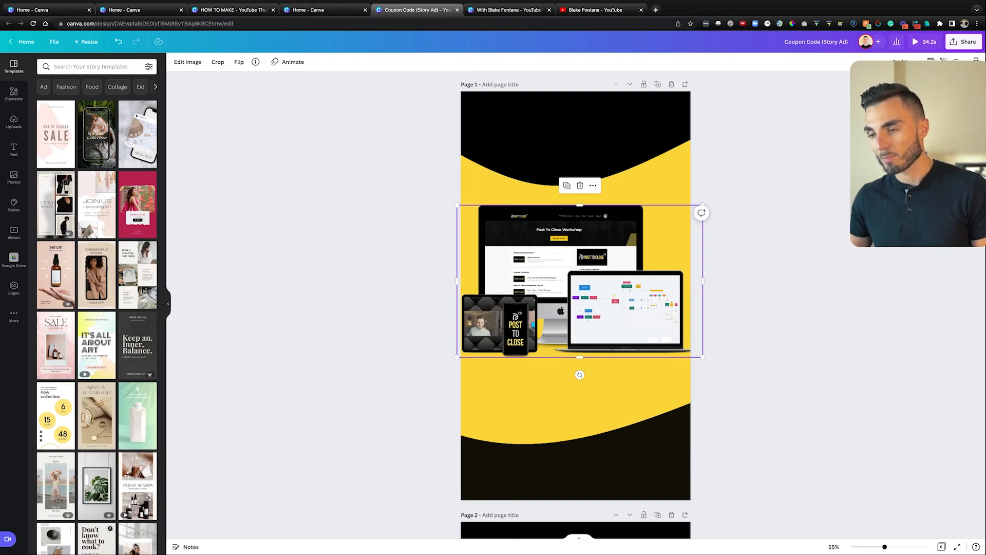
{"action": "scroll", "coordinate": [576, 308], "scroll_direction": "down", "scroll_amount": 3}
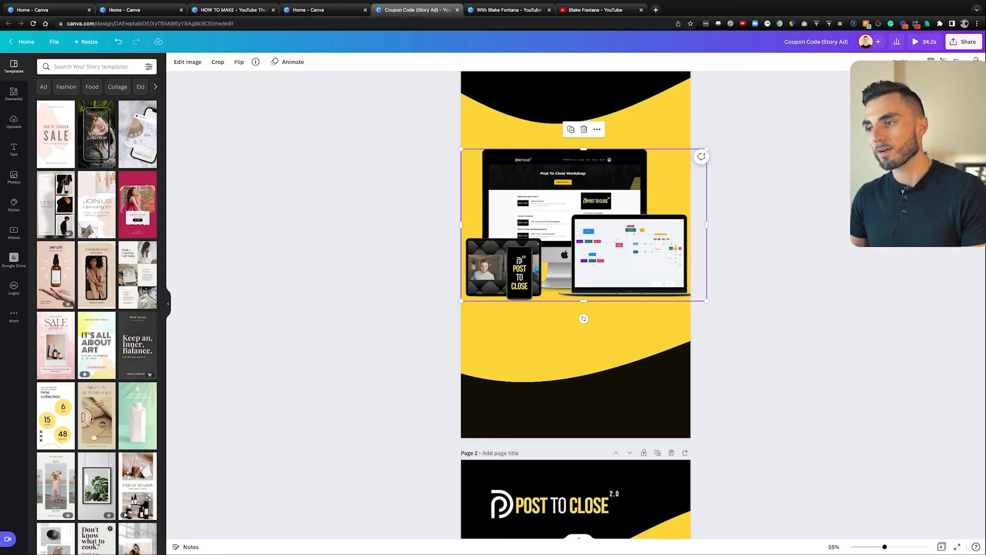
{"action": "key", "text": "Escape"}
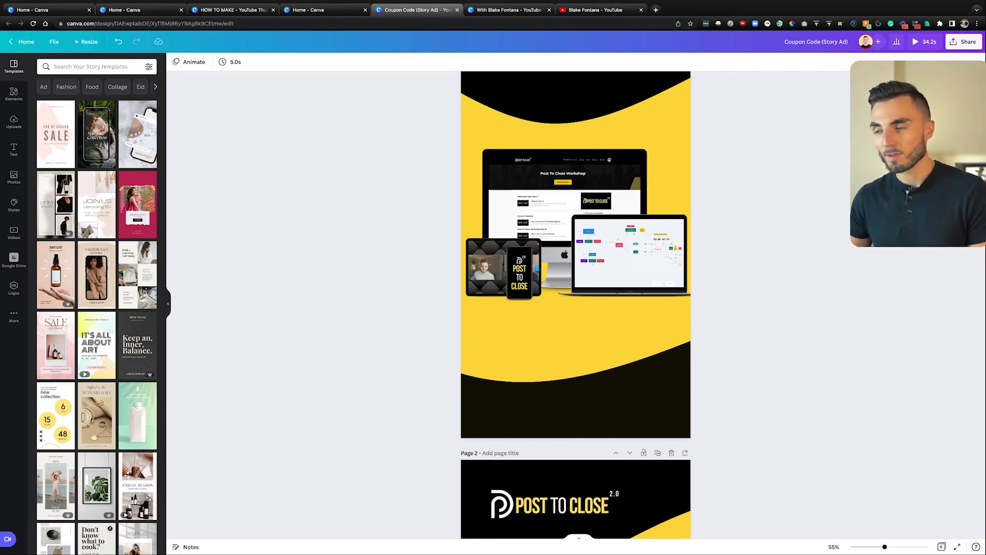
{"action": "scroll", "coordinate": [575, 231], "scroll_direction": "up", "scroll_amount": 1}
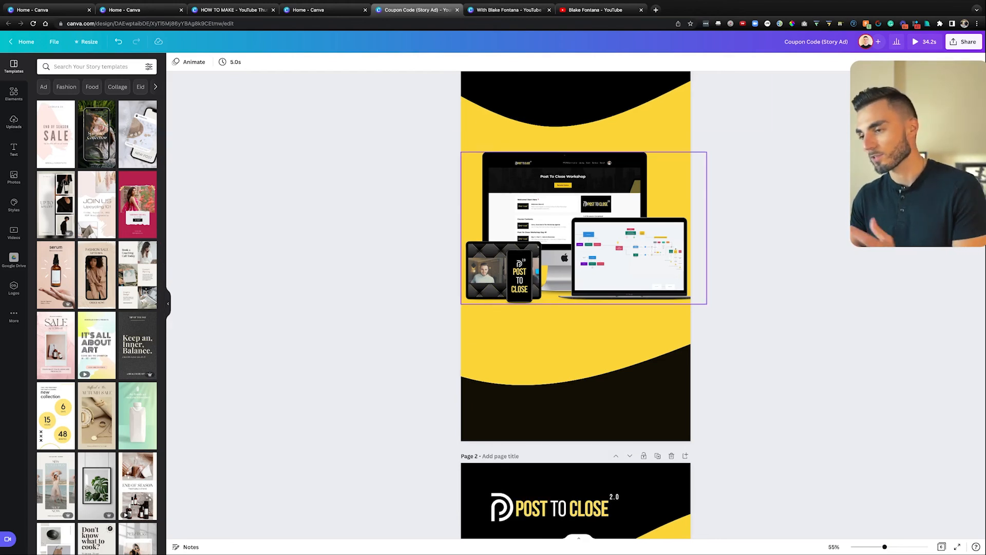
{"action": "scroll", "coordinate": [575, 303], "scroll_direction": "up", "scroll_amount": 2}
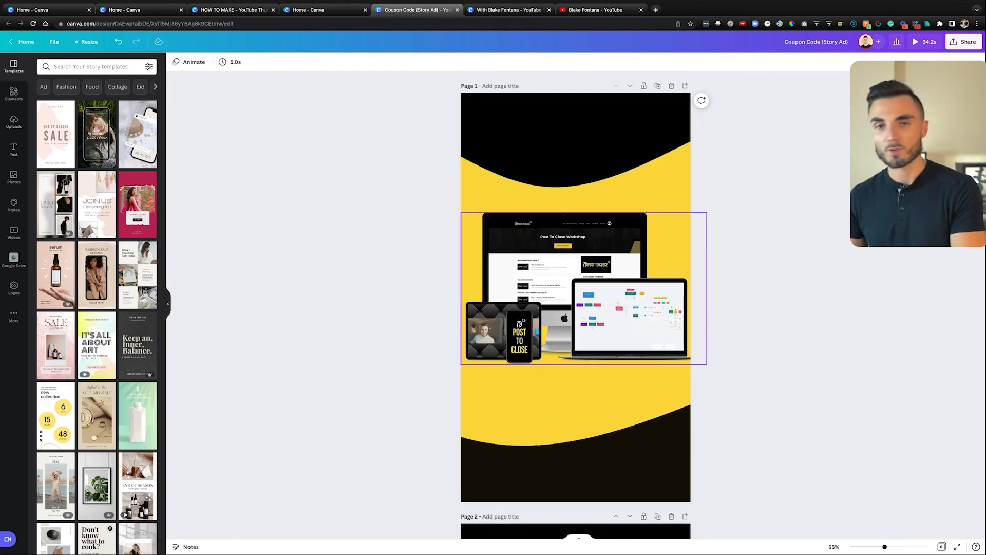